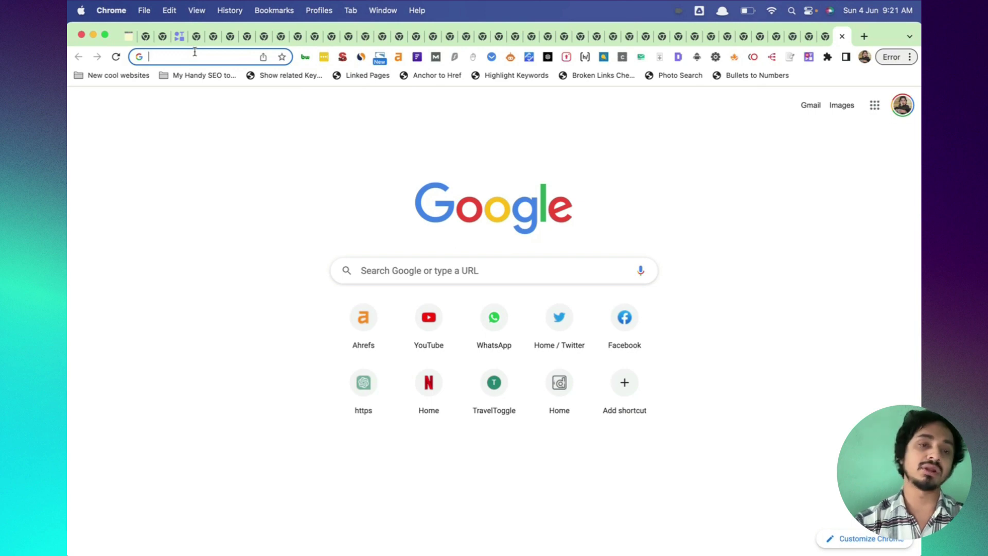
Search Google for 'semrush content shake' and open the ContentShake landing page, highlighting its tagline.
text(se,rus)
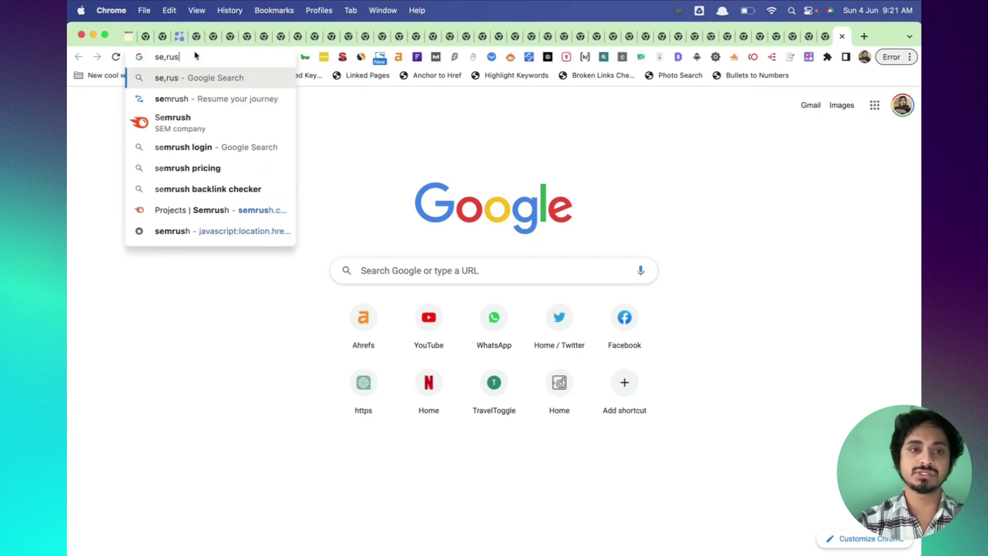
key(BackSpace)
key(BackSpace)
text(mrush content shake)
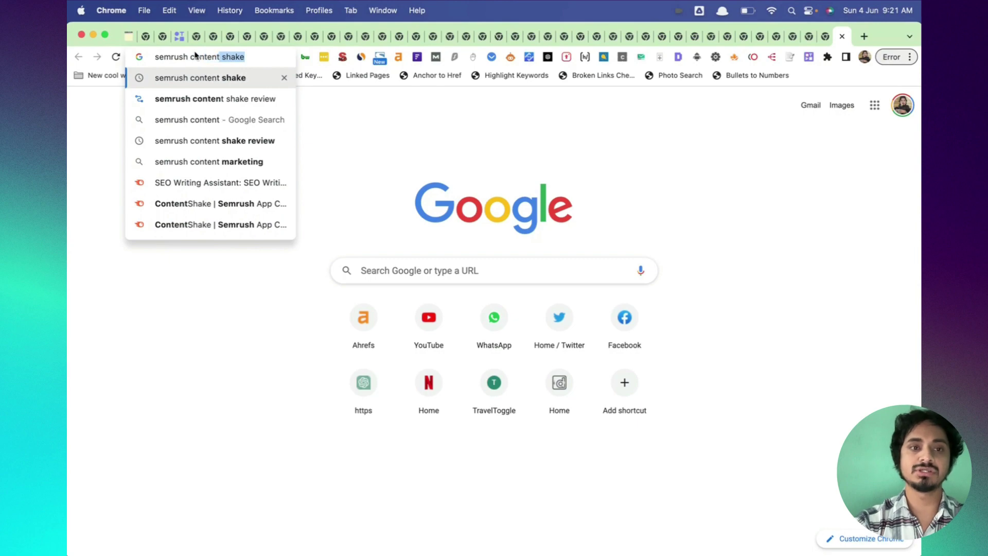
key(Return)
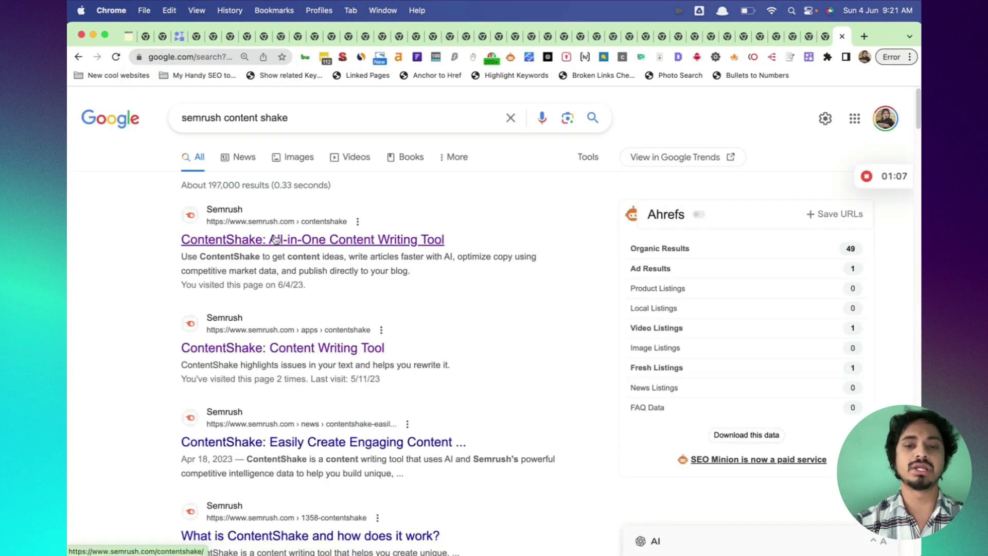
click(275, 239)
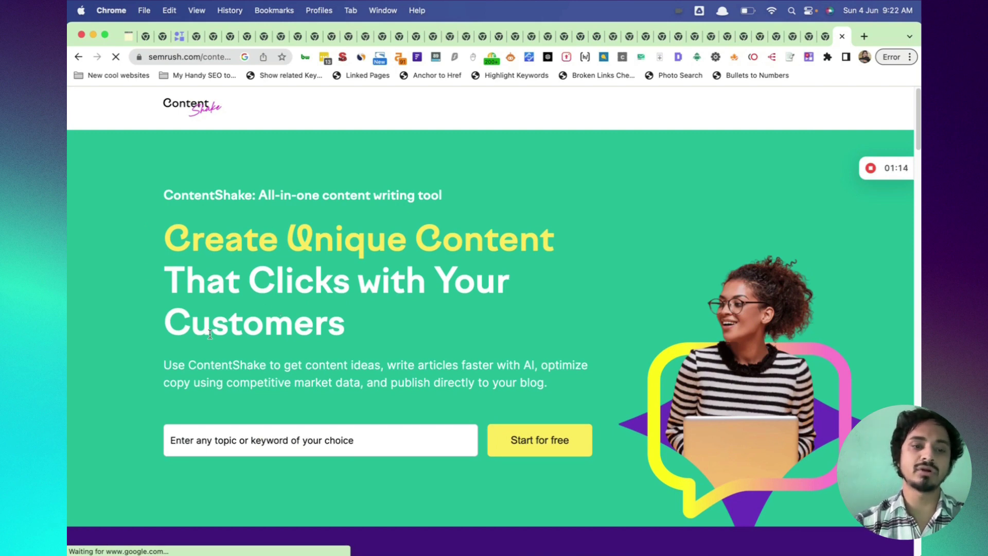
drag(164, 364, 394, 386)
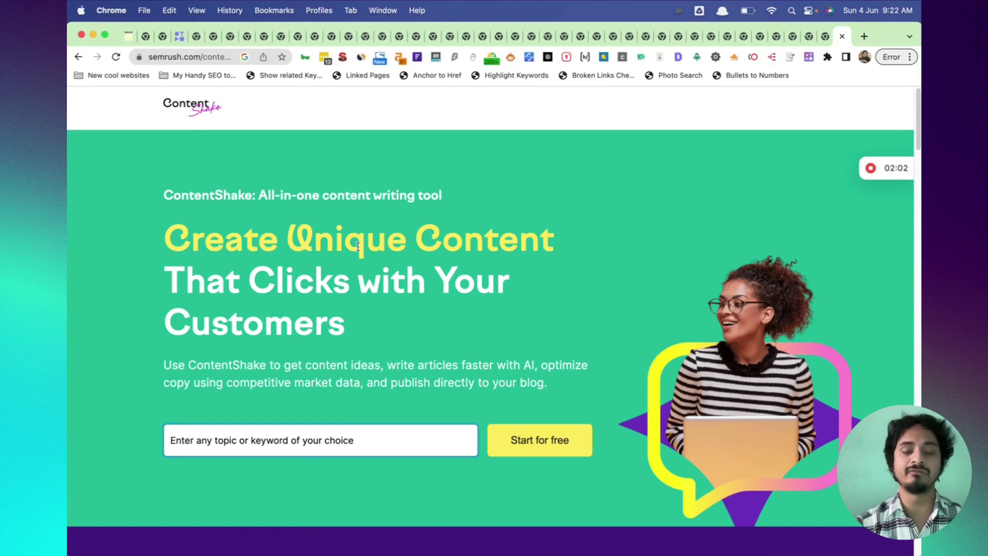
scroll(359, 246, down, 3)
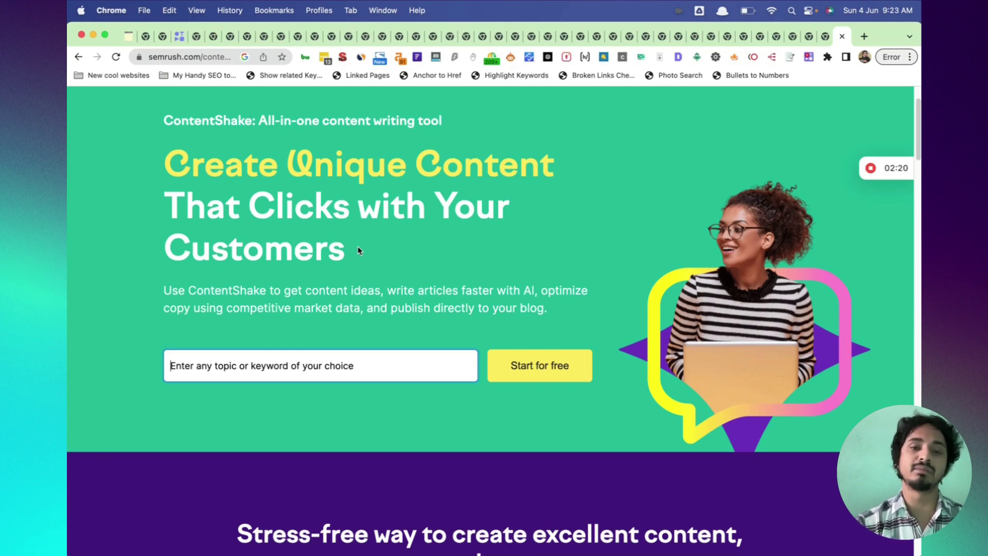
scroll(359, 251, down, 5)
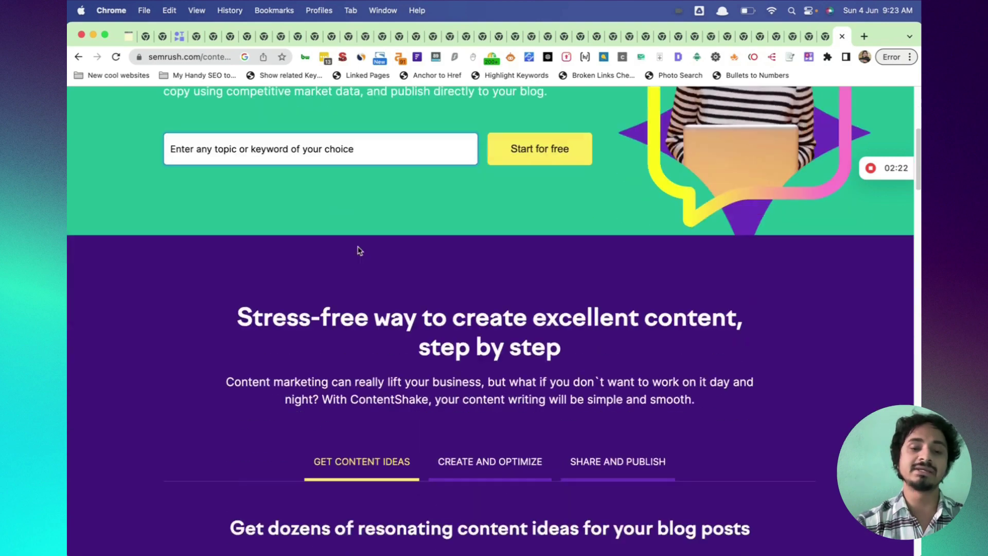
scroll(359, 247, up, 8)
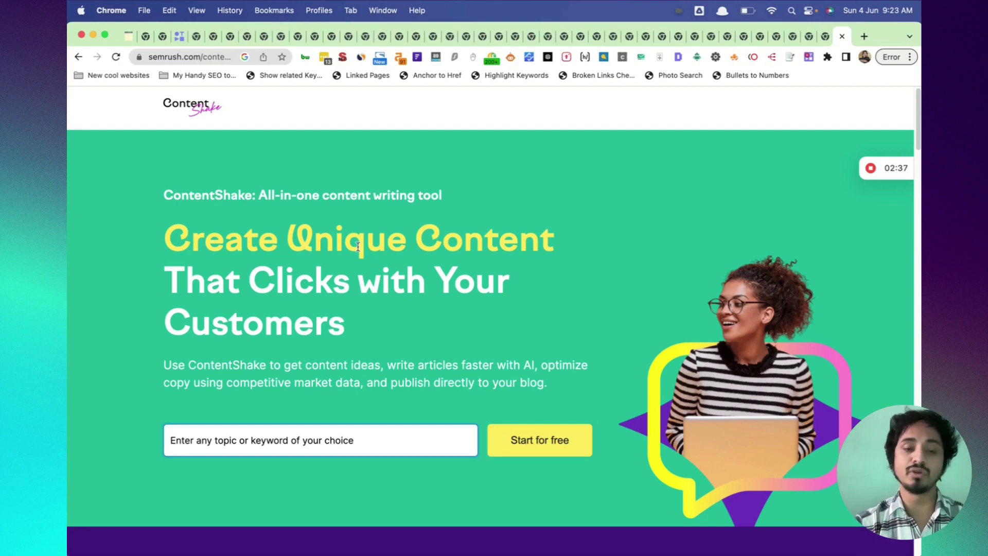
scroll(358, 247, down, 10)
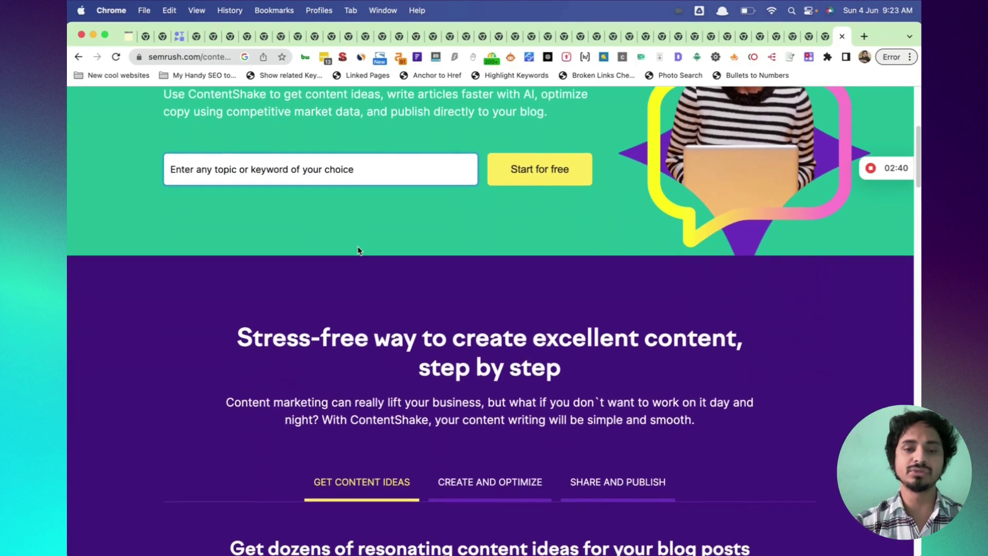
scroll(358, 247, down, 5)
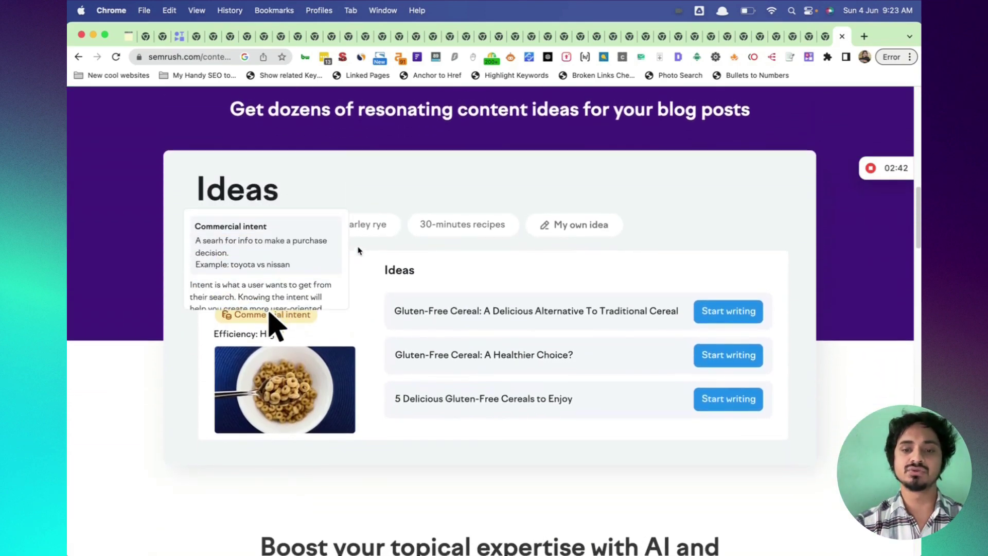
scroll(359, 250, down, 15)
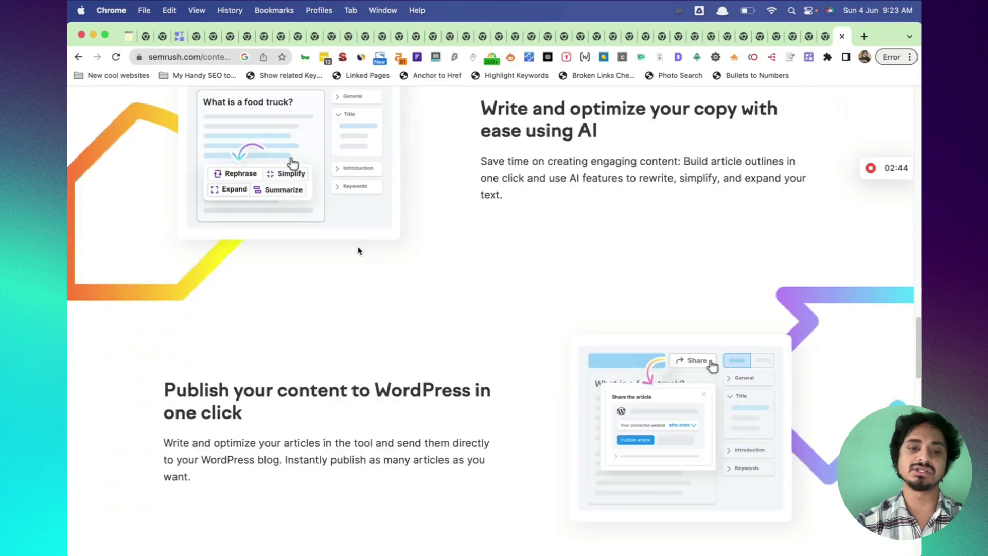
scroll(358, 251, down, 10)
scroll(359, 251, up, 20)
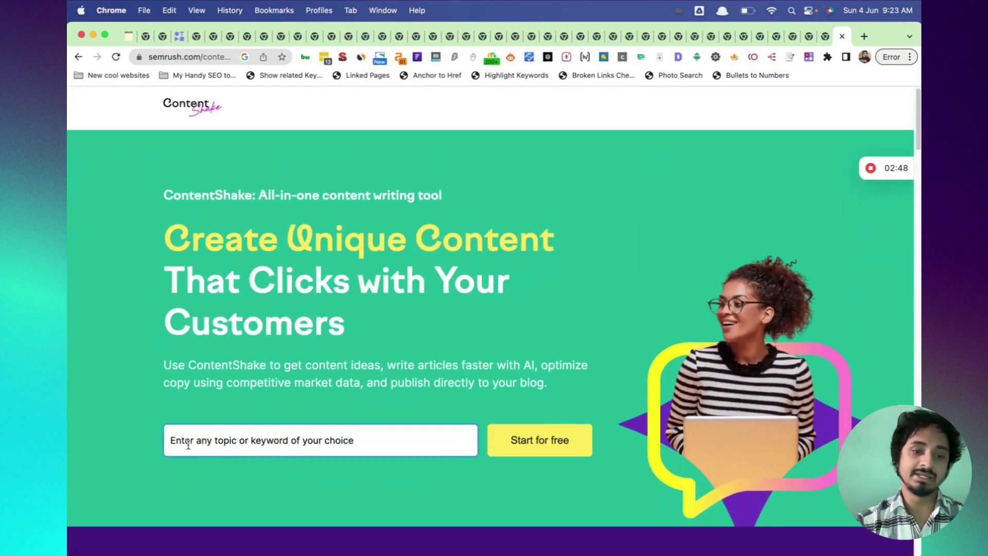
scroll(260, 440, down, 5)
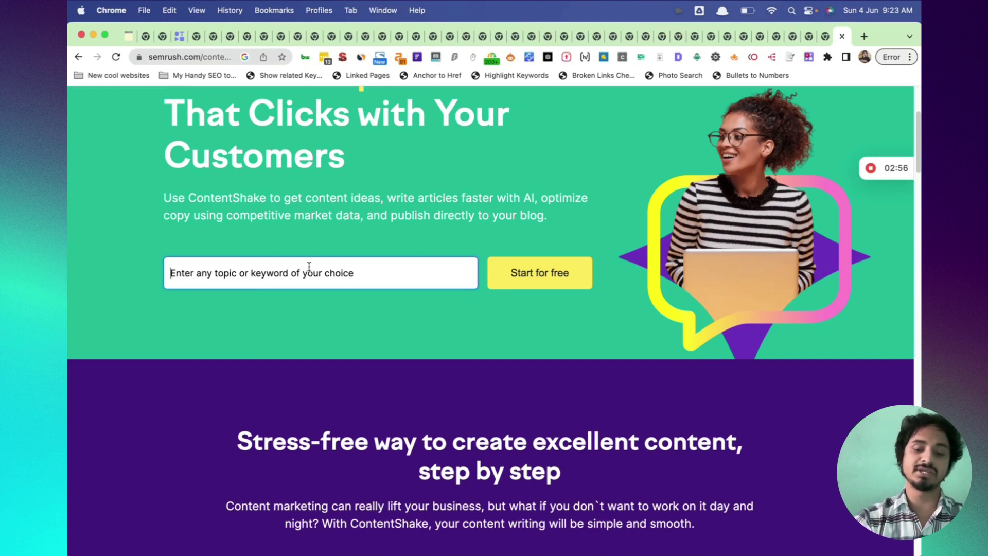
text(Digital mar)
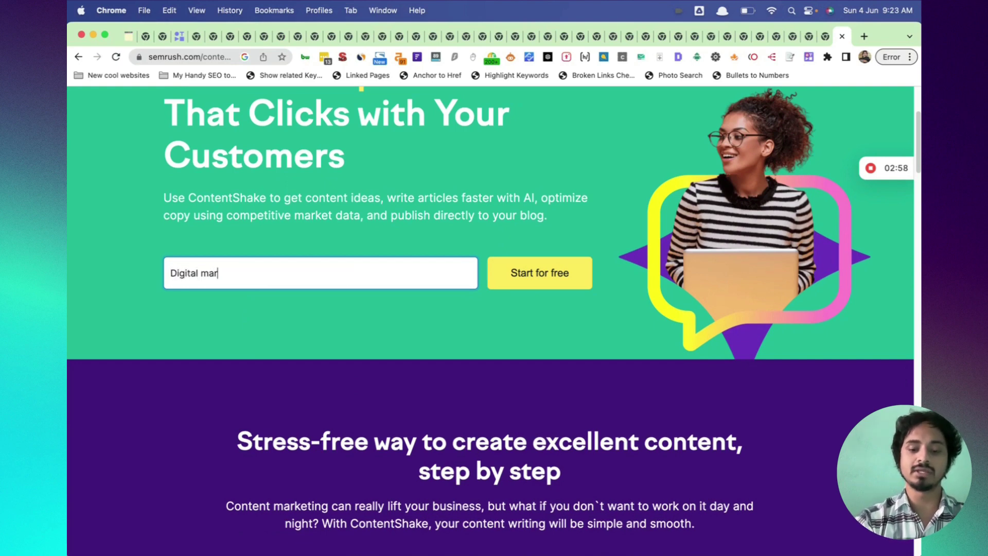
text(keting)
Start ContentShake free with the 'Digital marketing' topic and highlight the App Center title and description.
click(549, 277)
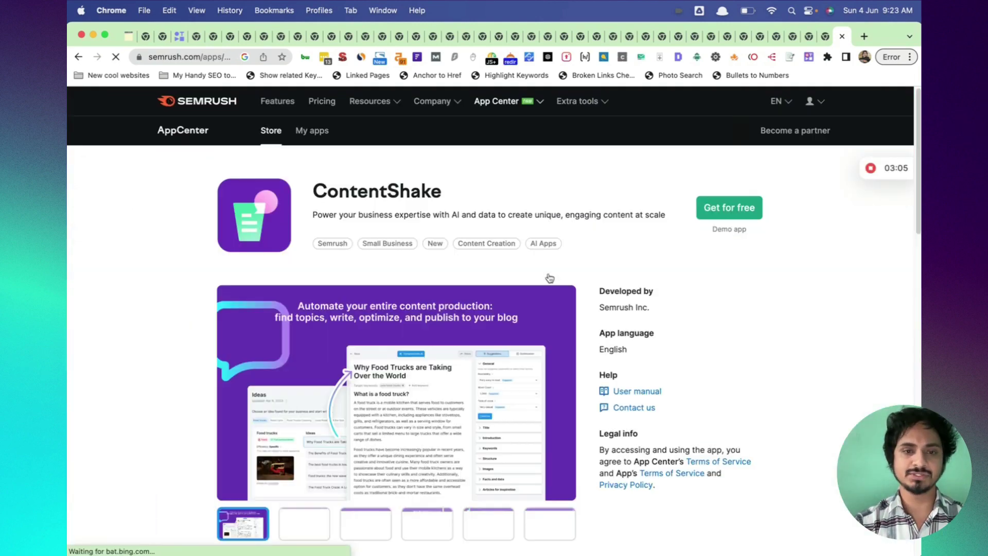
drag(312, 192, 641, 225)
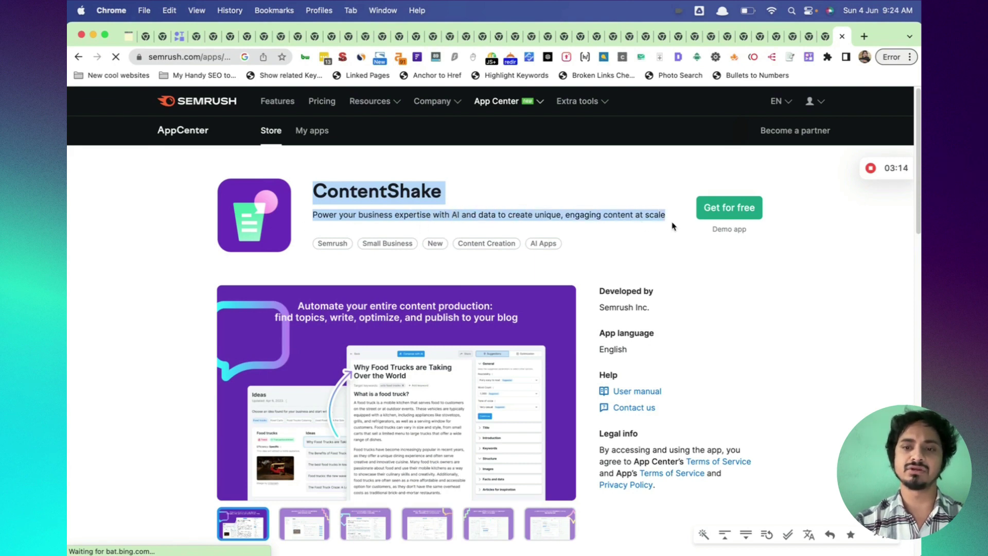
Review the $60/mo plan's features (content ideas, unlimited articles, Compose with AI, WordPress publishing), then get it free.
scroll(478, 355, down, 12)
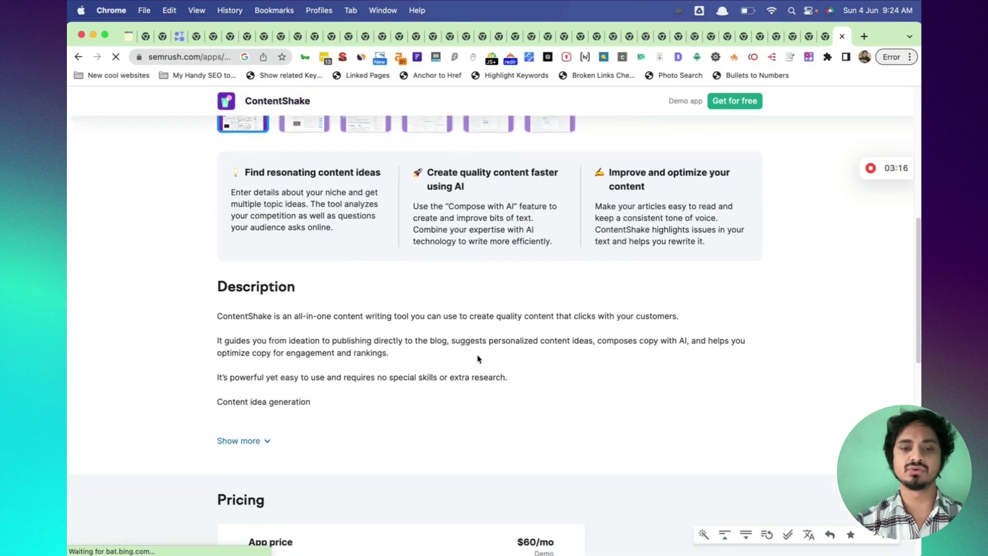
scroll(477, 355, down, 3)
drag(514, 260, 576, 280)
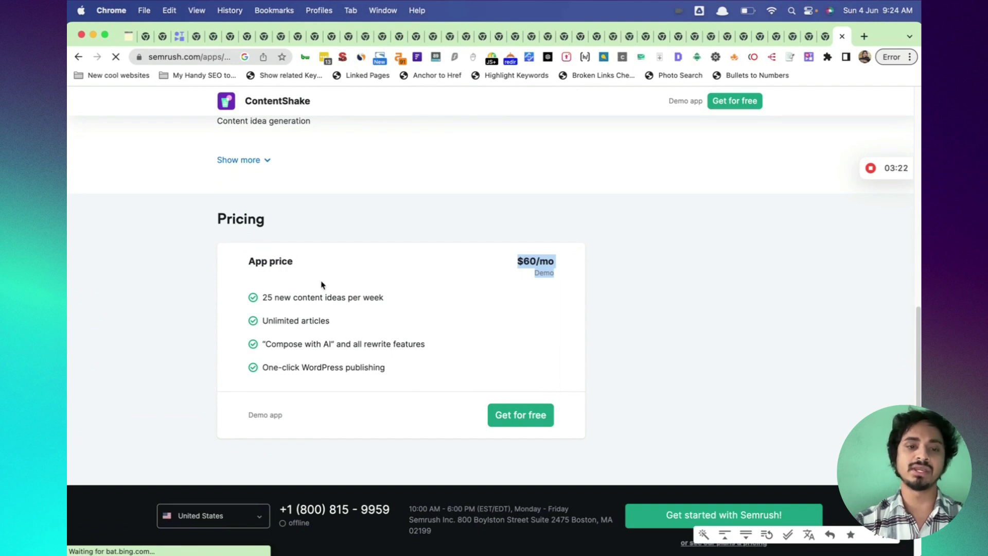
drag(261, 298, 391, 304)
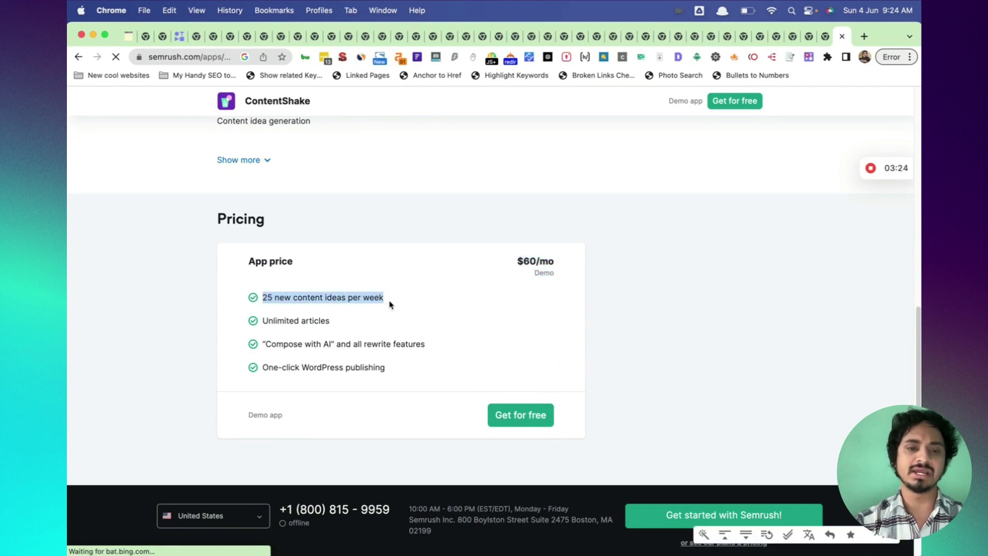
drag(262, 320, 375, 326)
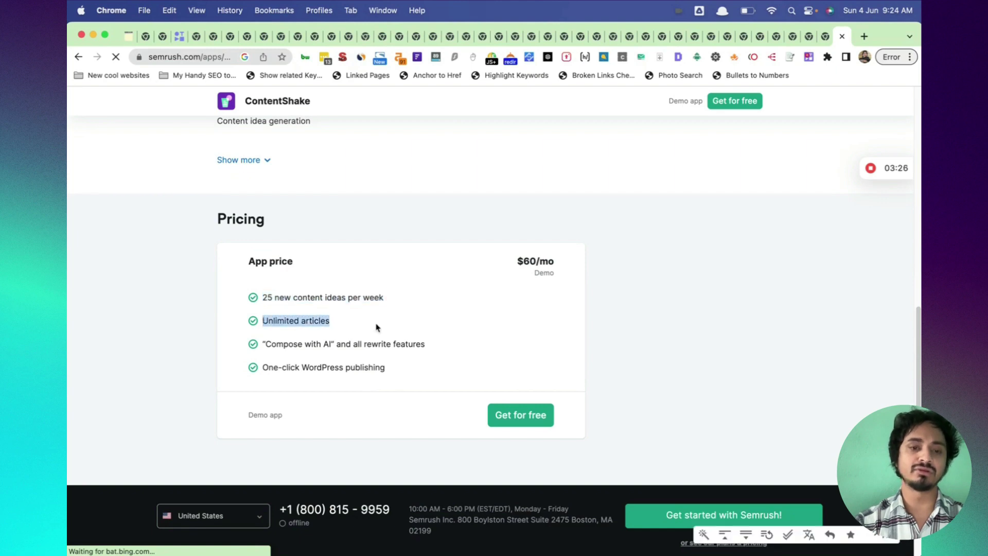
click(261, 347)
drag(261, 347, 458, 347)
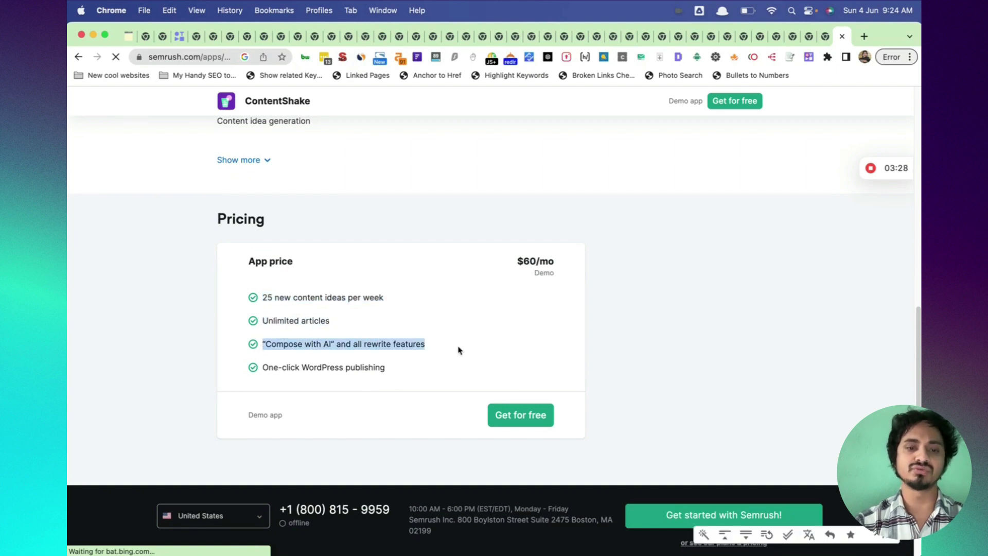
drag(262, 367, 396, 374)
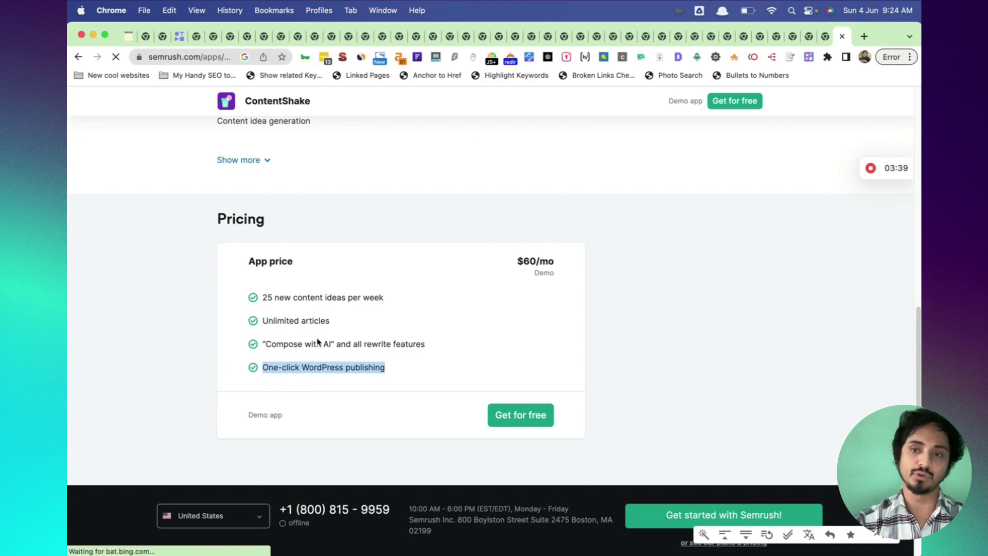
scroll(317, 341, up, 20)
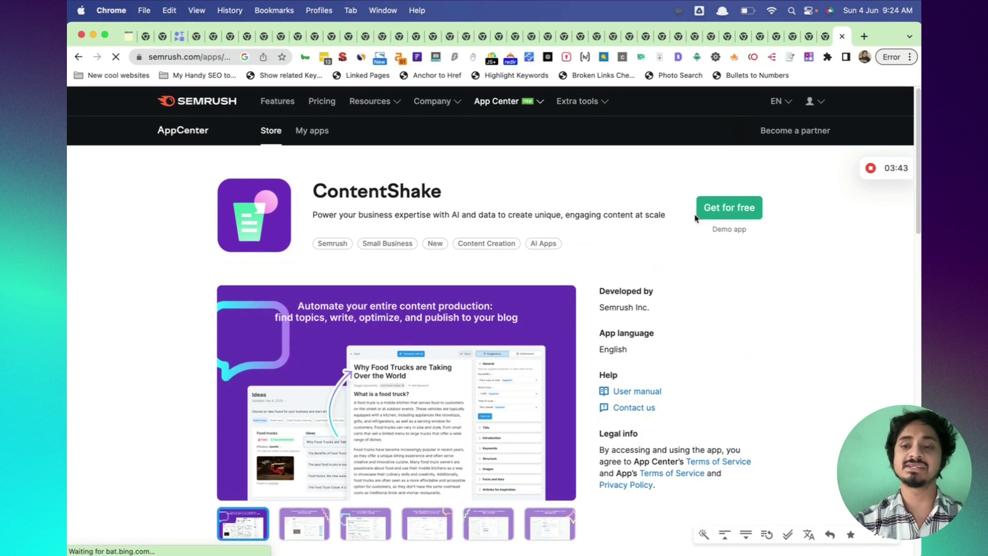
click(717, 215)
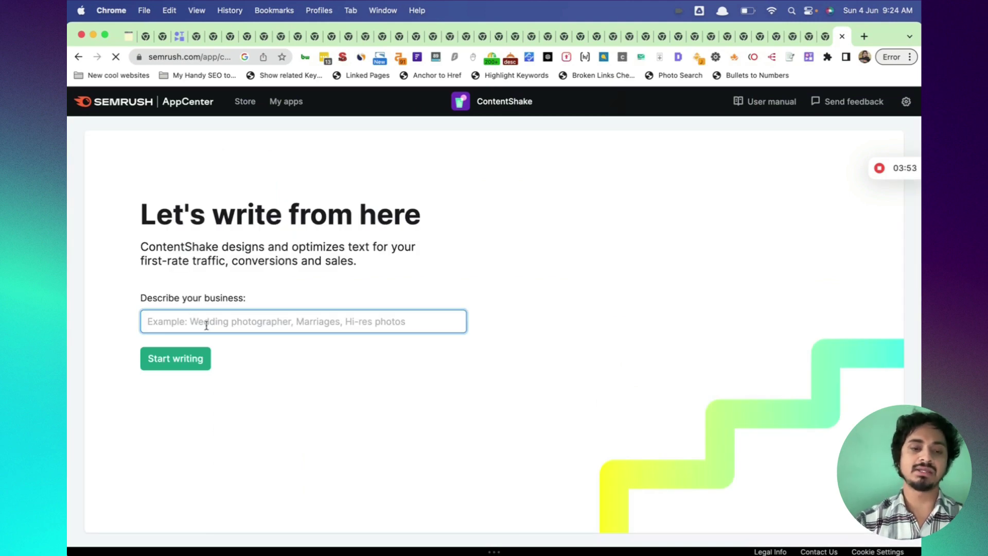
Describe the business as 'marketing agency' and generate article ideas for it.
text(market)
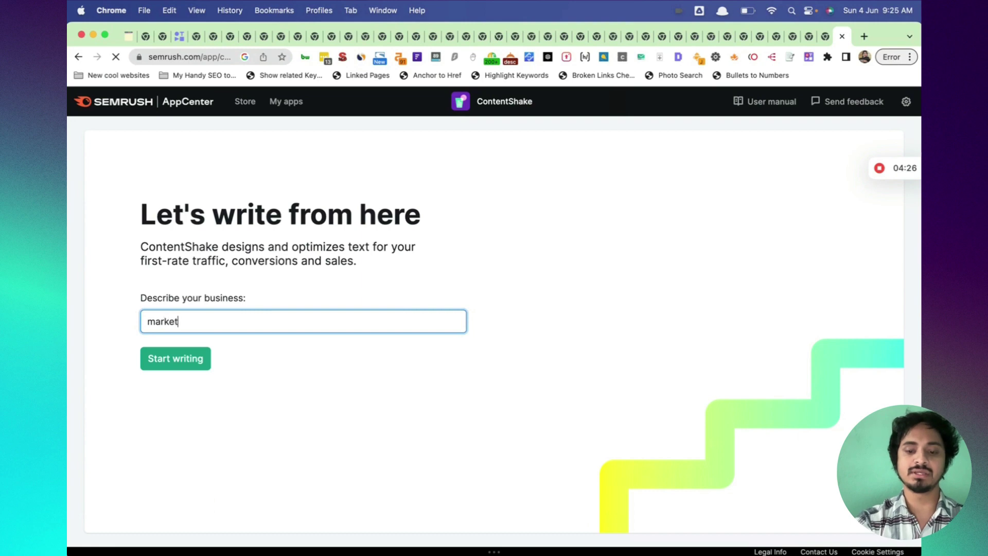
text(ing agency)
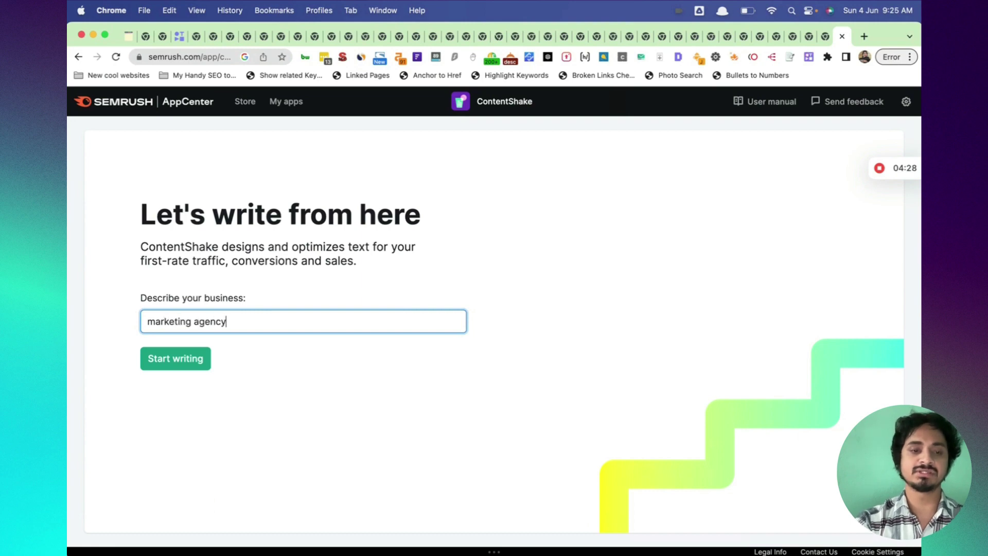
click(165, 360)
click(184, 497)
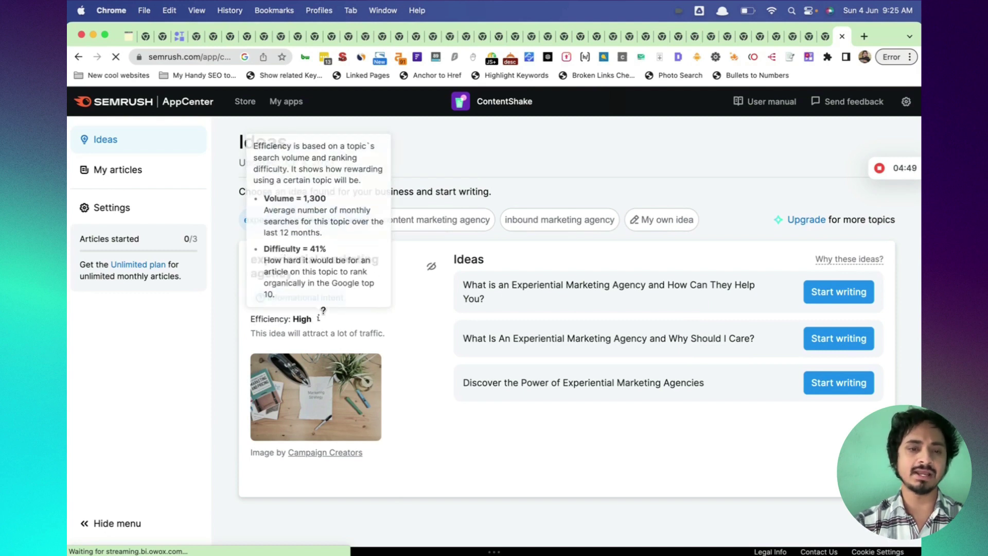
Check the Efficiency and intent info for the experiential marketing agency article ideas.
mouse_move(309, 299)
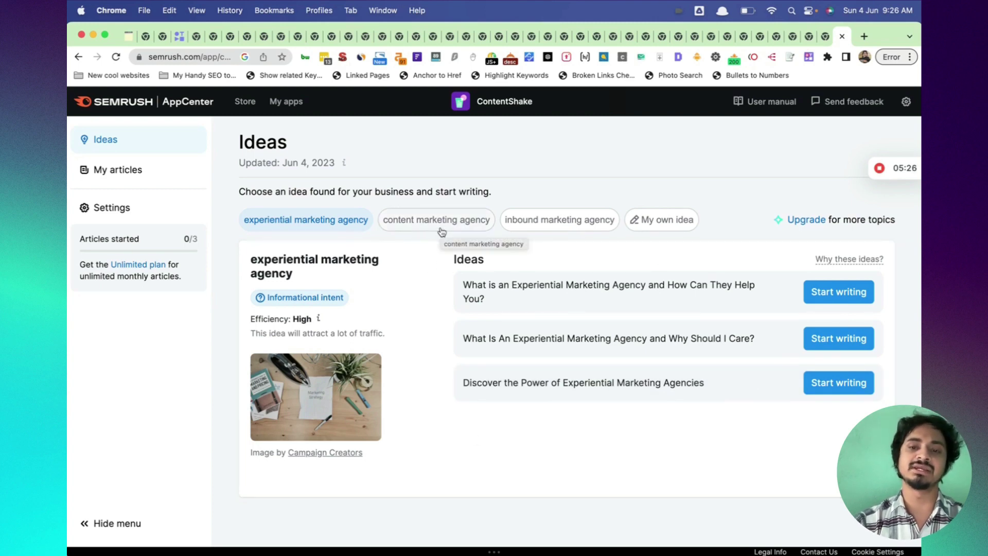
Start a draft from the custom idea 'digital marketing', titled 'Unlocking the Benefits of Digital Marketing'.
click(656, 227)
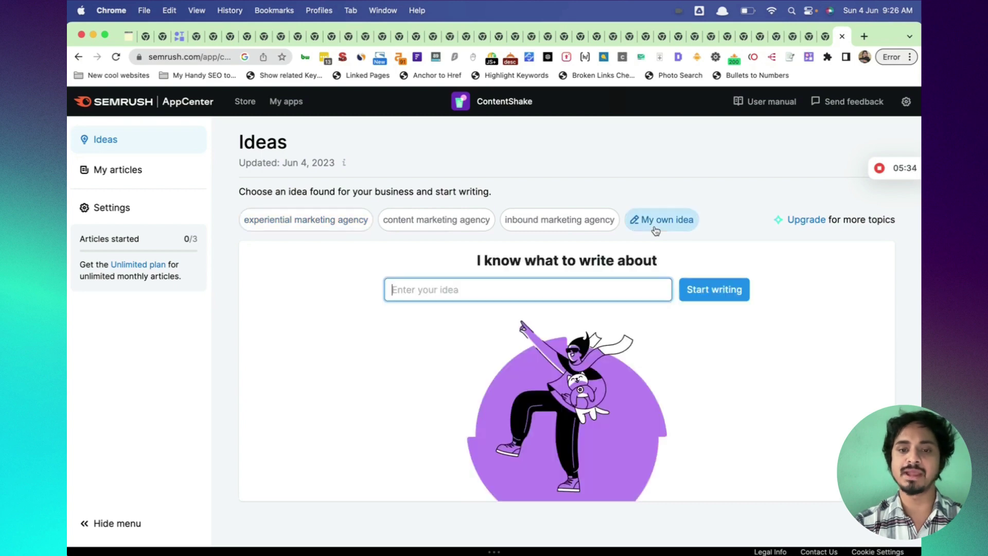
click(456, 286)
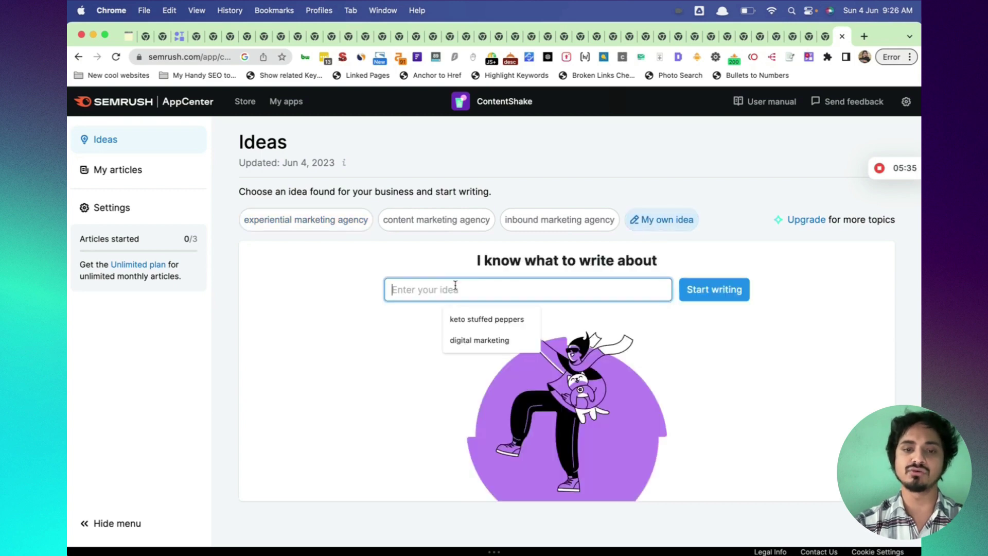
click(469, 340)
click(704, 297)
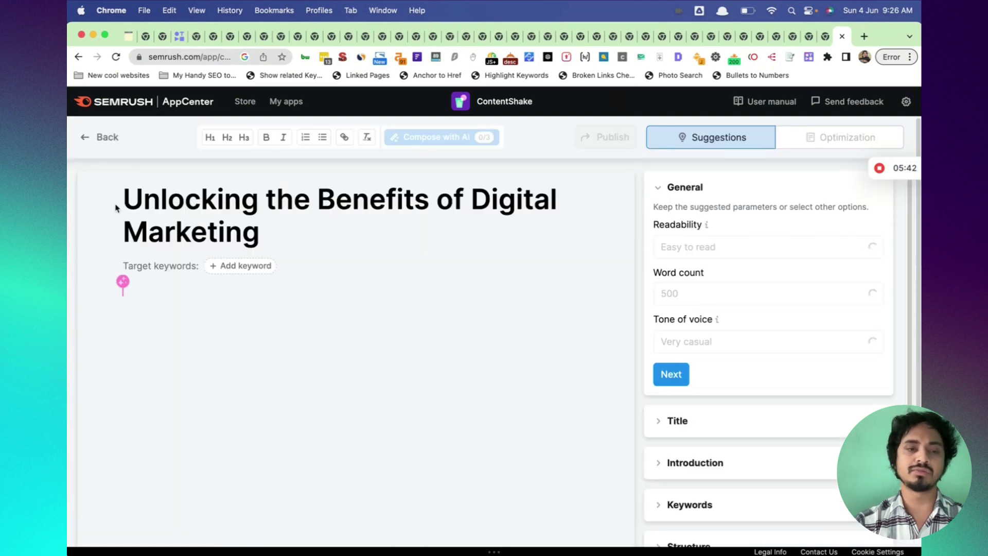
drag(128, 201, 281, 227)
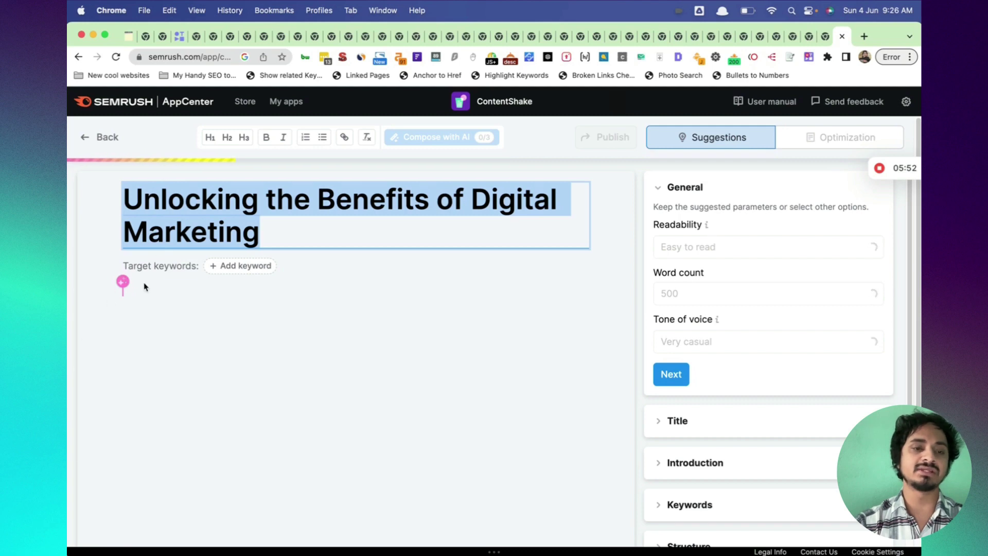
Set 'digital marketing' as the target keyword and let the AI outline finish, dismissing its notice.
click(238, 266)
text(d)
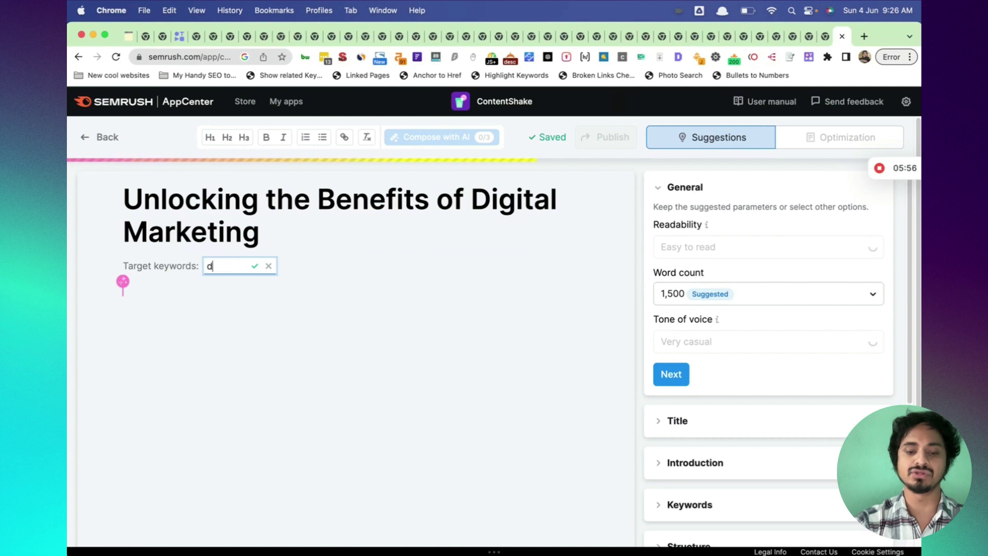
text(igital marketing)
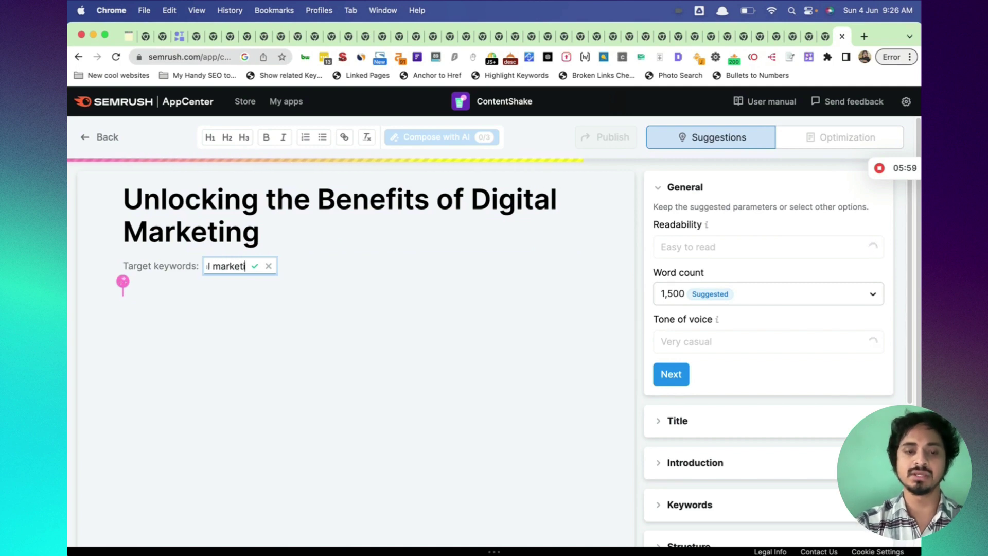
click(255, 266)
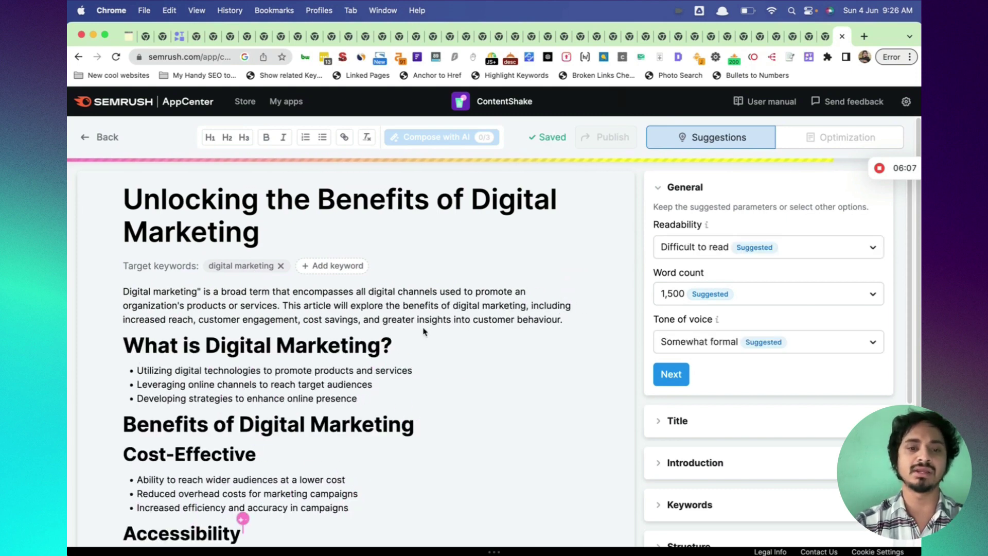
scroll(423, 329, down, 3)
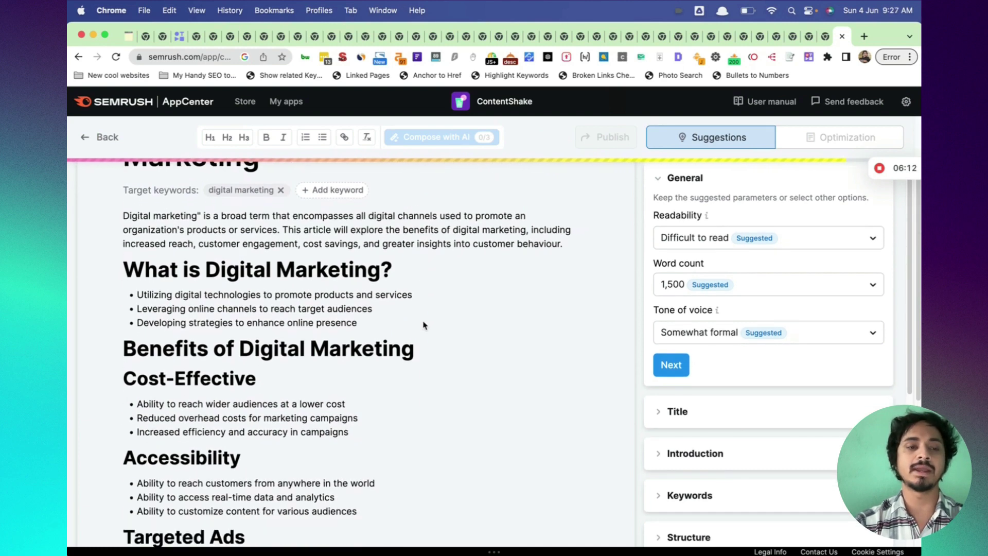
scroll(423, 326, up, 1)
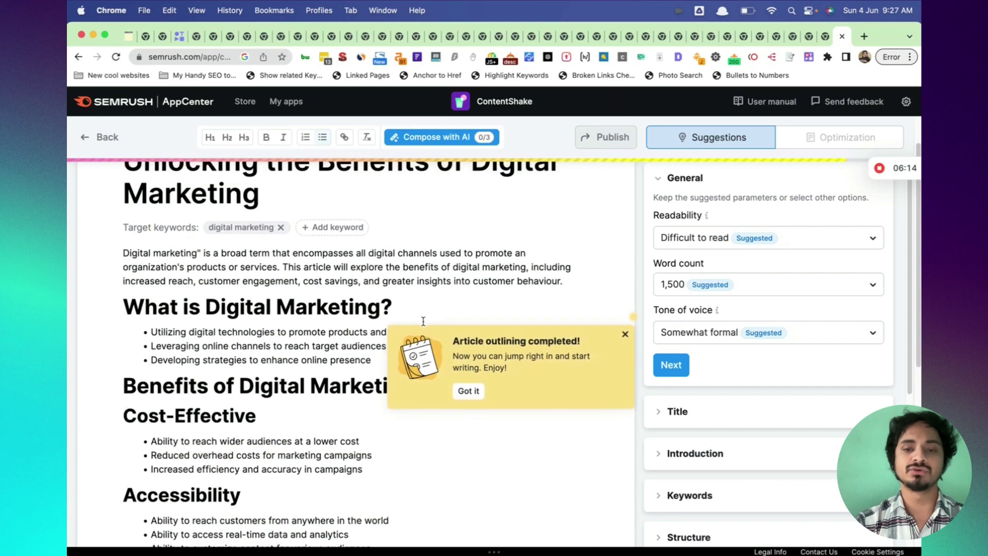
click(625, 337)
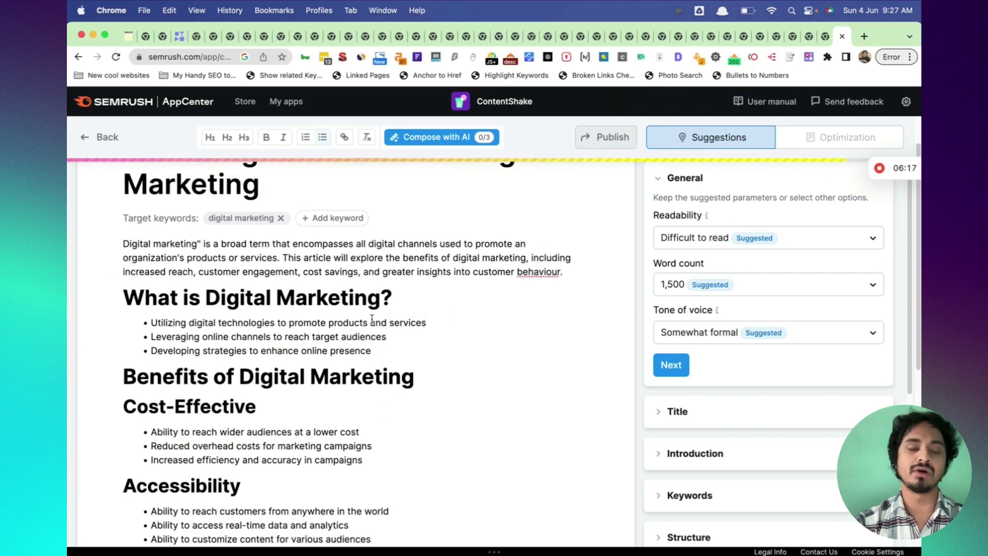
scroll(372, 319, up, 4)
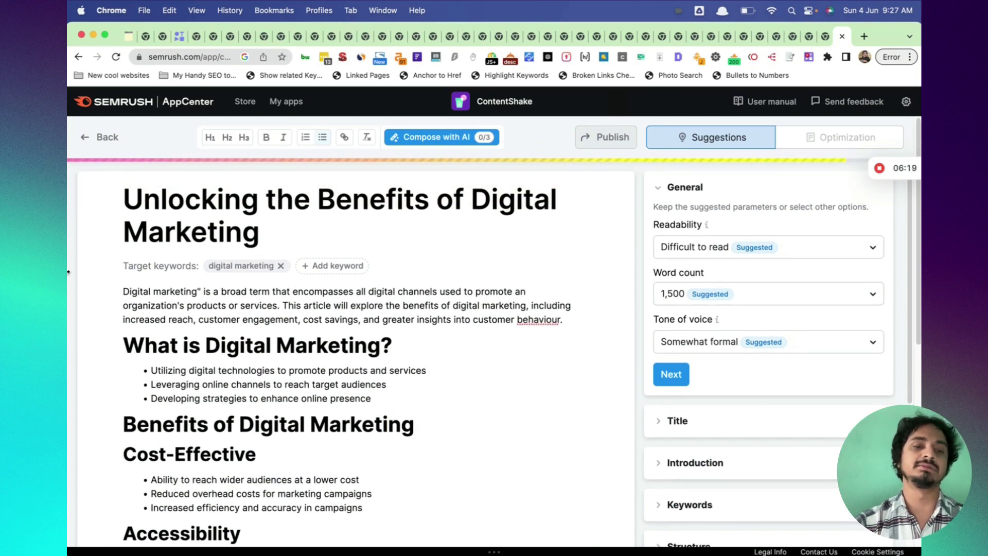
scroll(253, 308, down, 5)
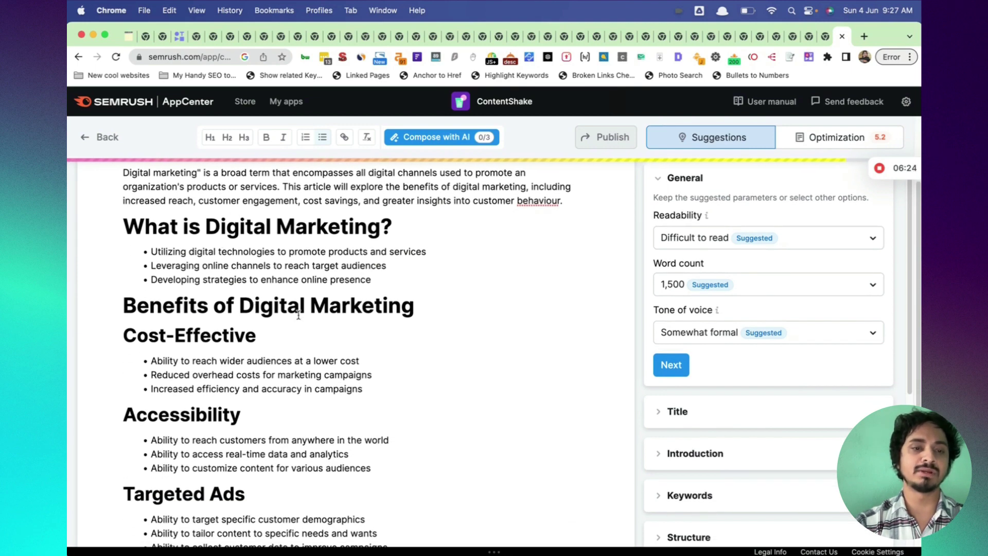
scroll(507, 326, down, 5)
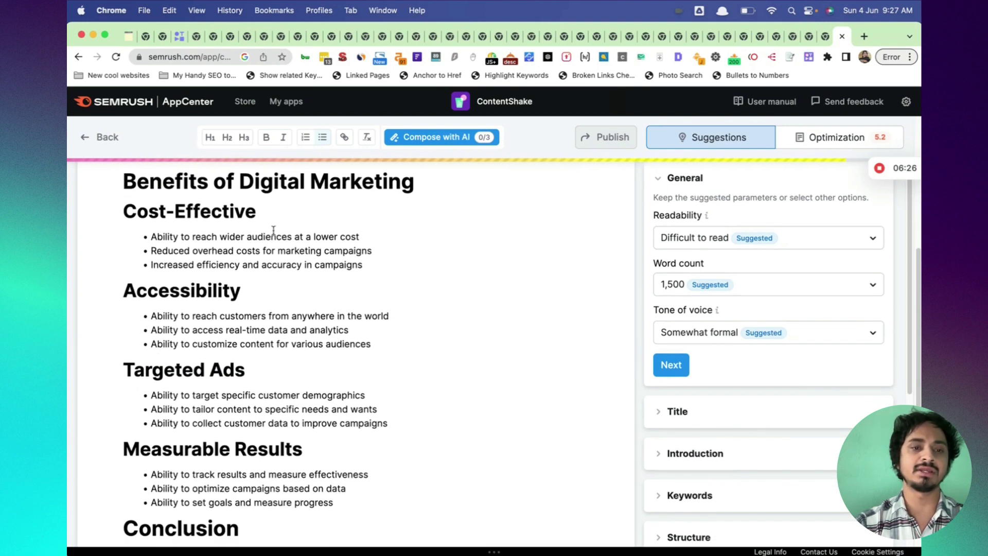
scroll(258, 369, down, 5)
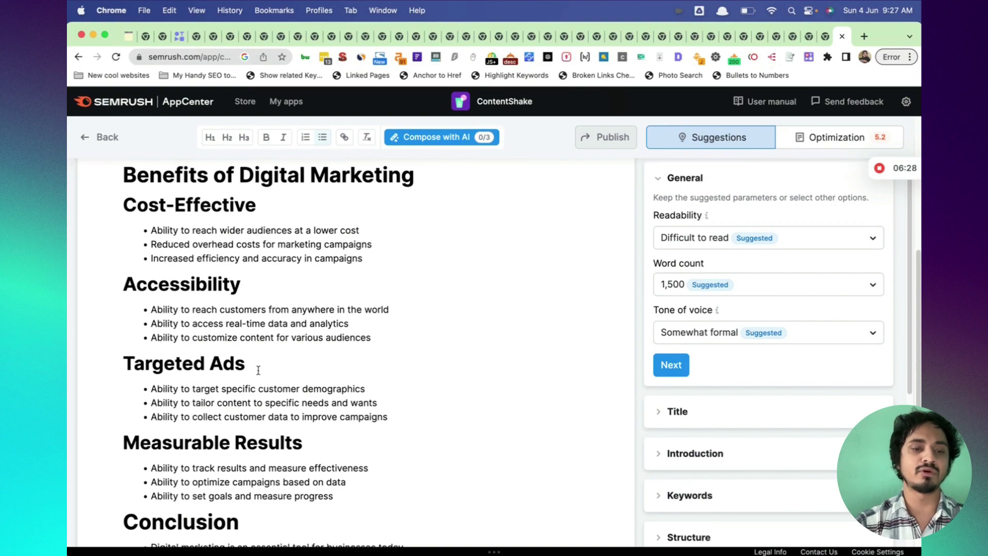
scroll(258, 370, up, 15)
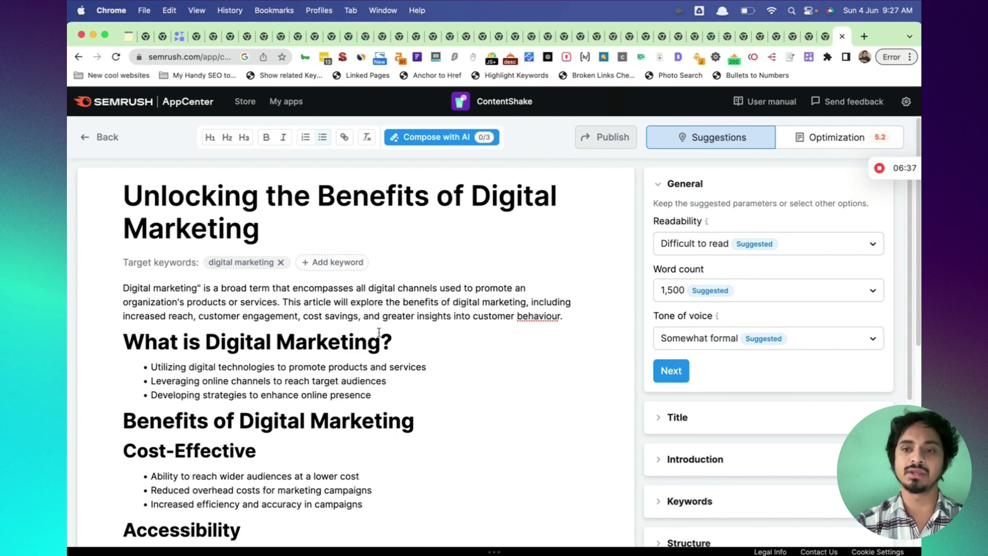
click(806, 248)
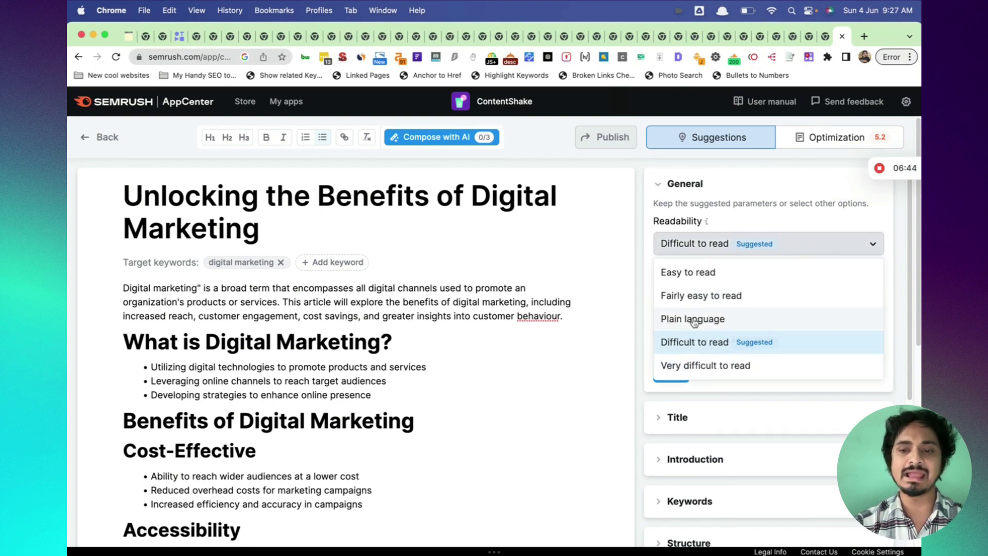
click(774, 214)
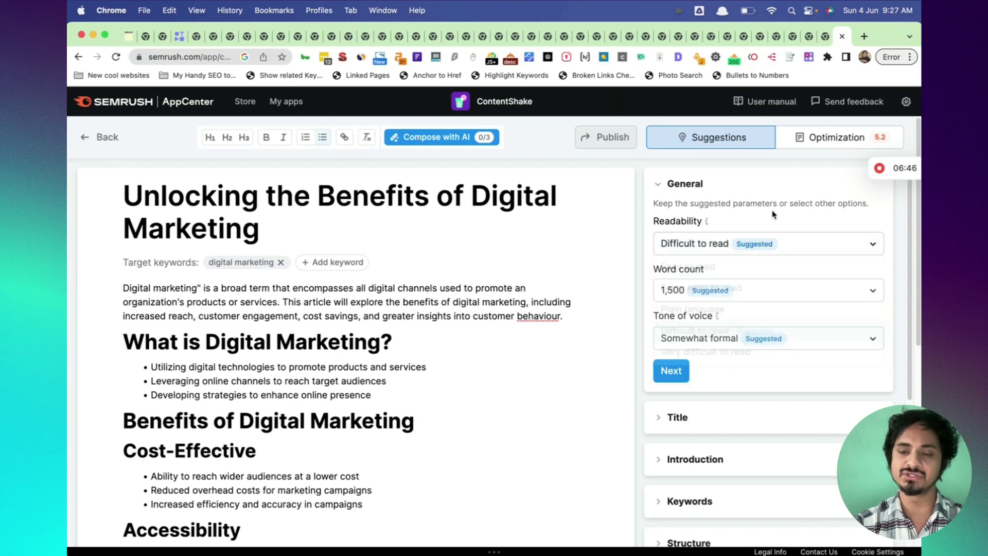
click(752, 294)
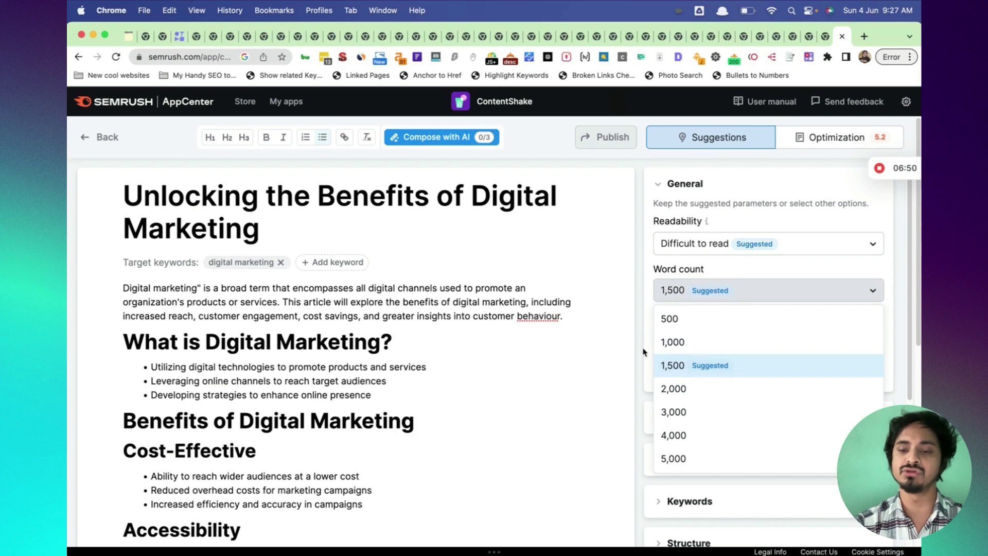
scroll(704, 443, down, 1)
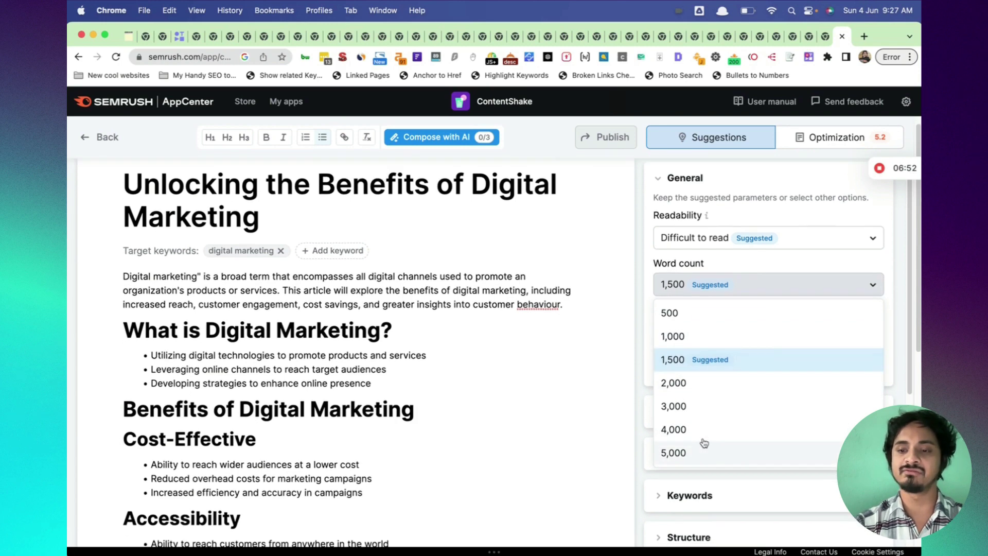
click(640, 252)
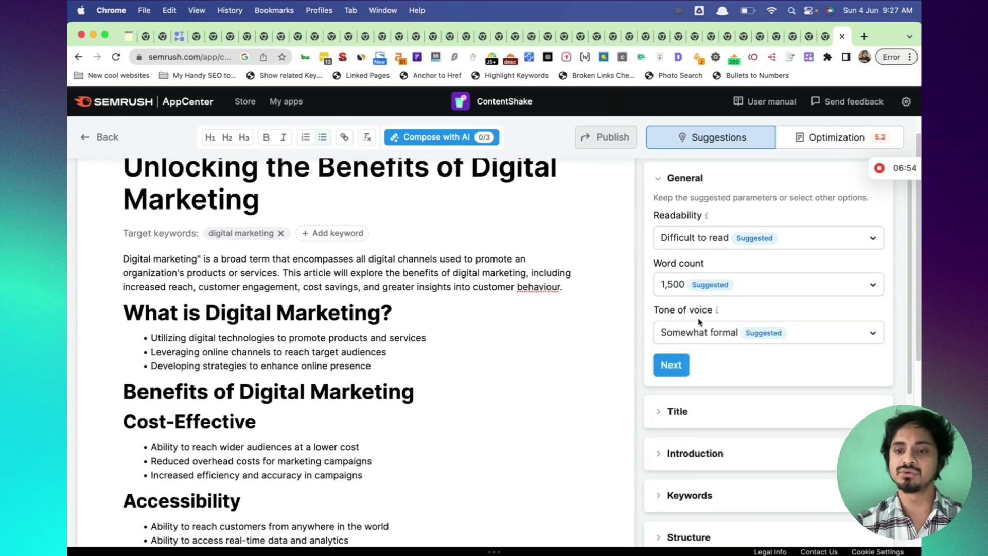
click(718, 332)
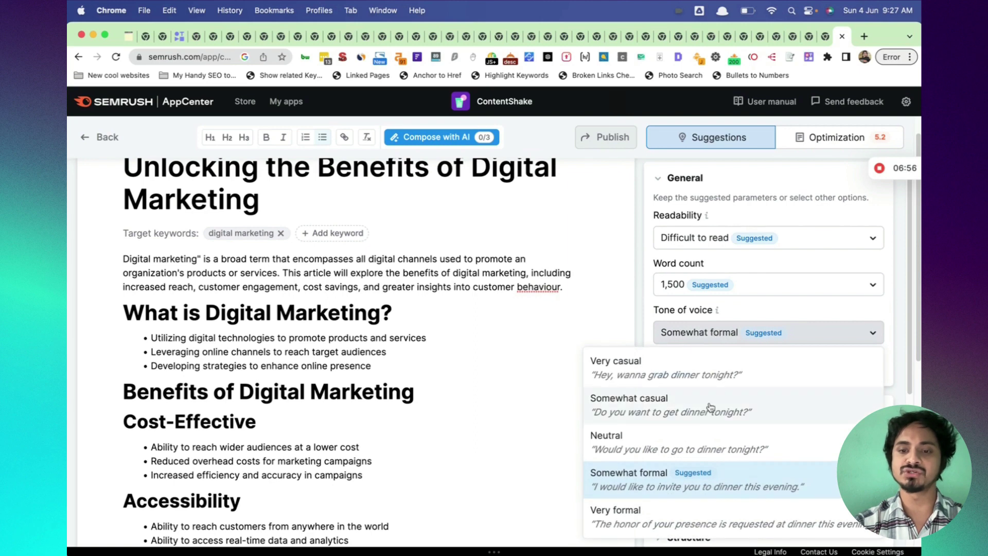
scroll(638, 412, down, 2)
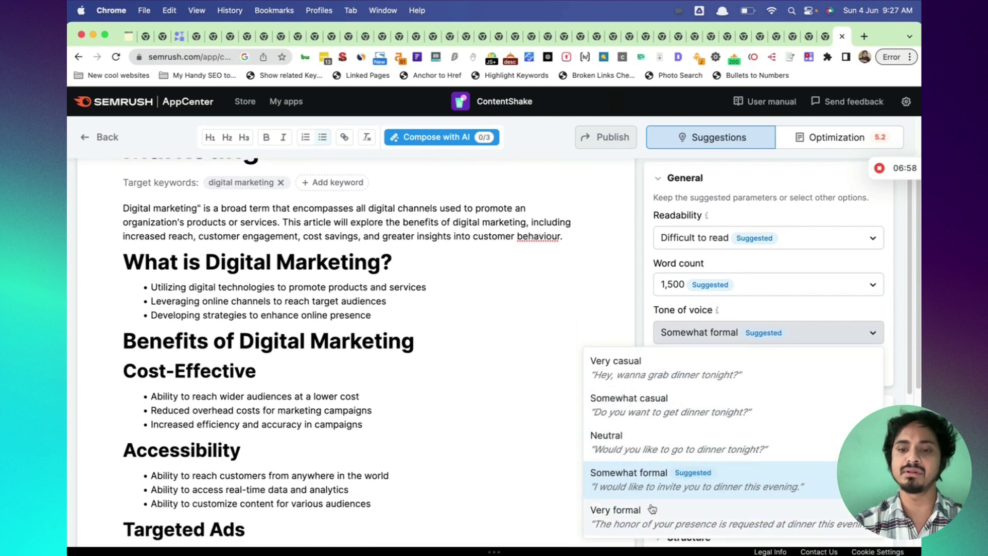
click(647, 278)
Apply the first AI-suggested title, compare competitor titles, then advance to introduction suggestions.
click(682, 412)
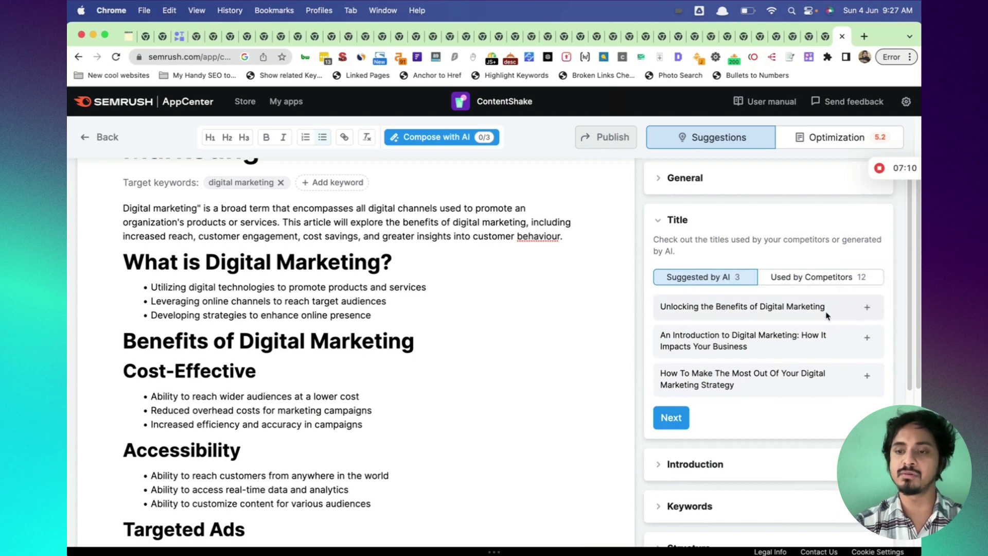
click(868, 307)
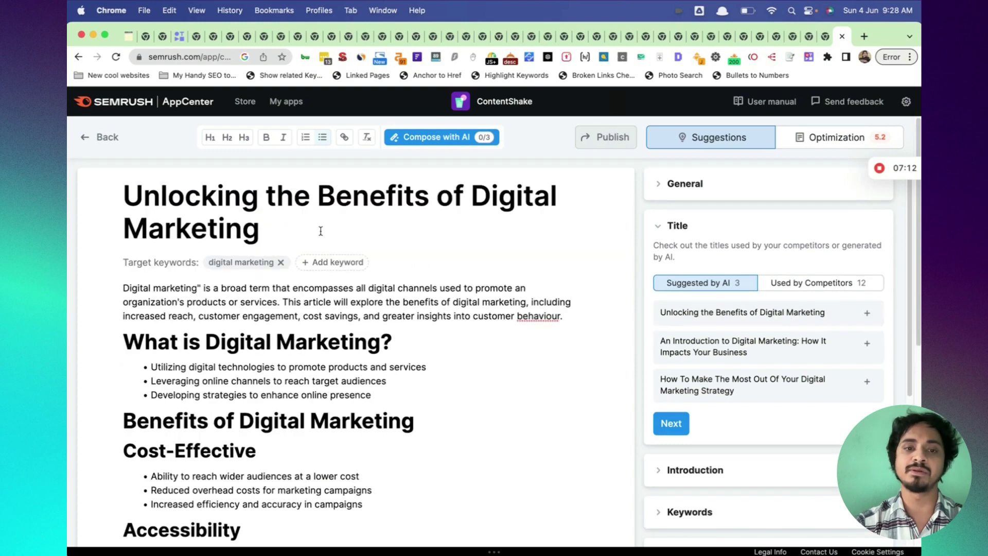
click(807, 287)
scroll(744, 383, down, 3)
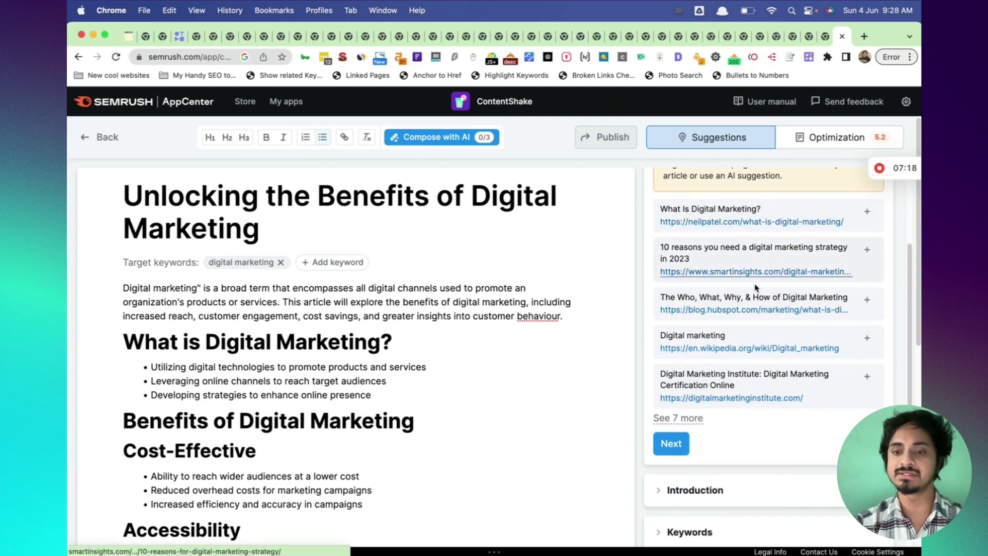
scroll(760, 292, up, 2)
scroll(760, 292, up, 1)
click(705, 234)
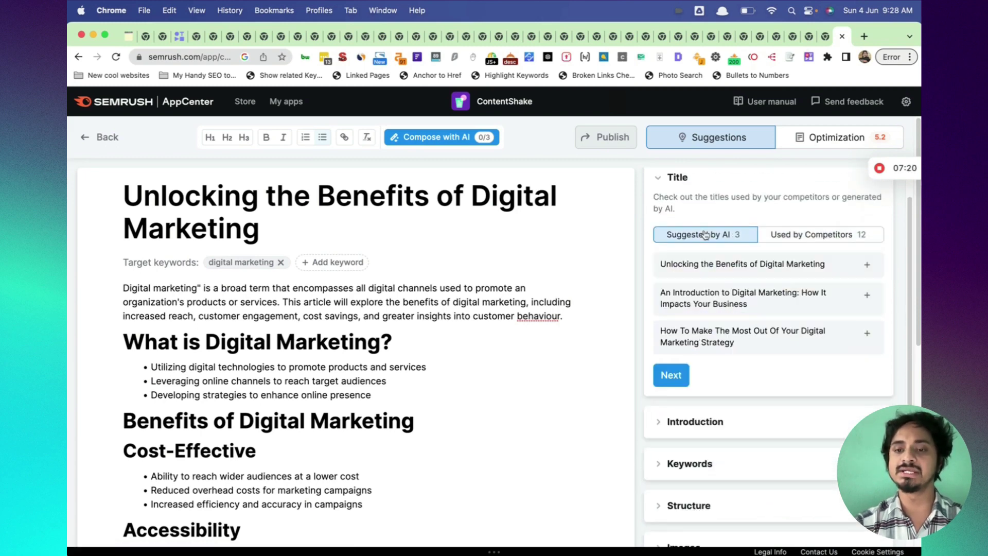
scroll(748, 339, down, 3)
click(676, 266)
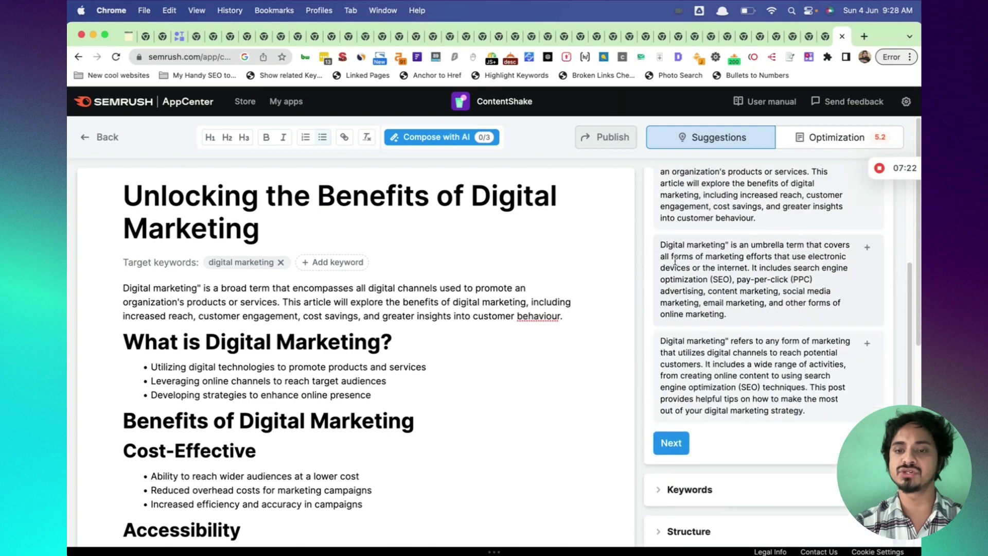
Compare competitor and AI-suggested introductions, then collapse Introduction and expand the Keywords suggestions.
scroll(806, 335, up, 4)
scroll(792, 360, down, 2)
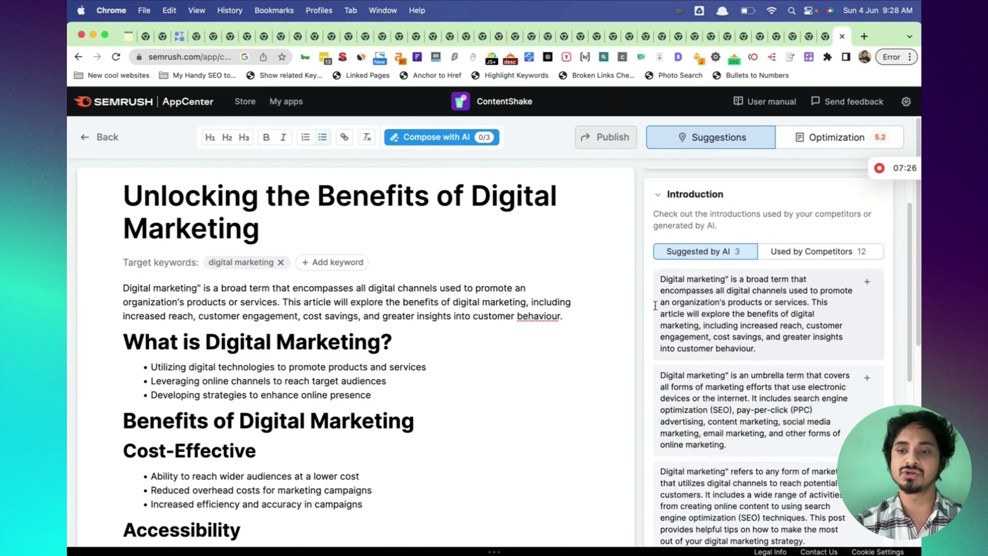
click(817, 253)
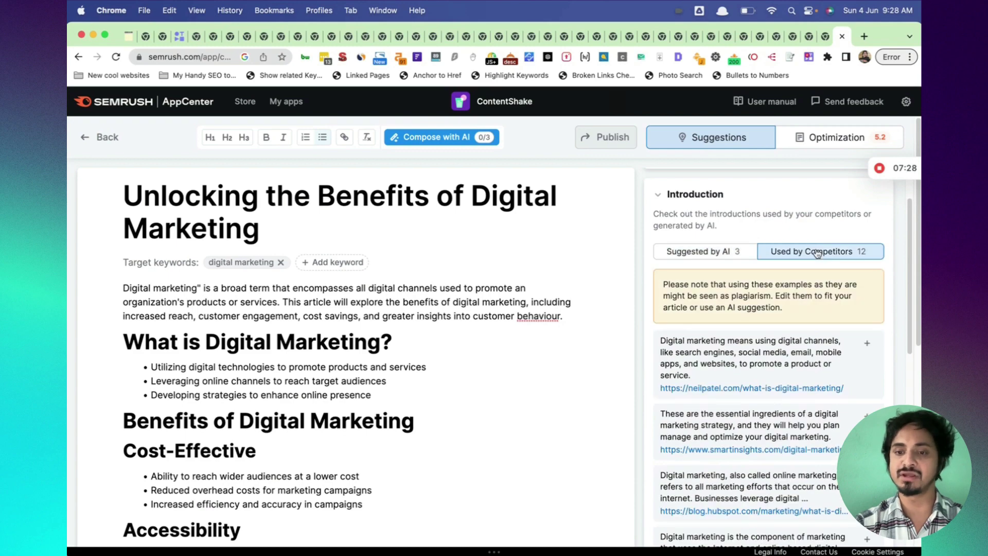
click(671, 252)
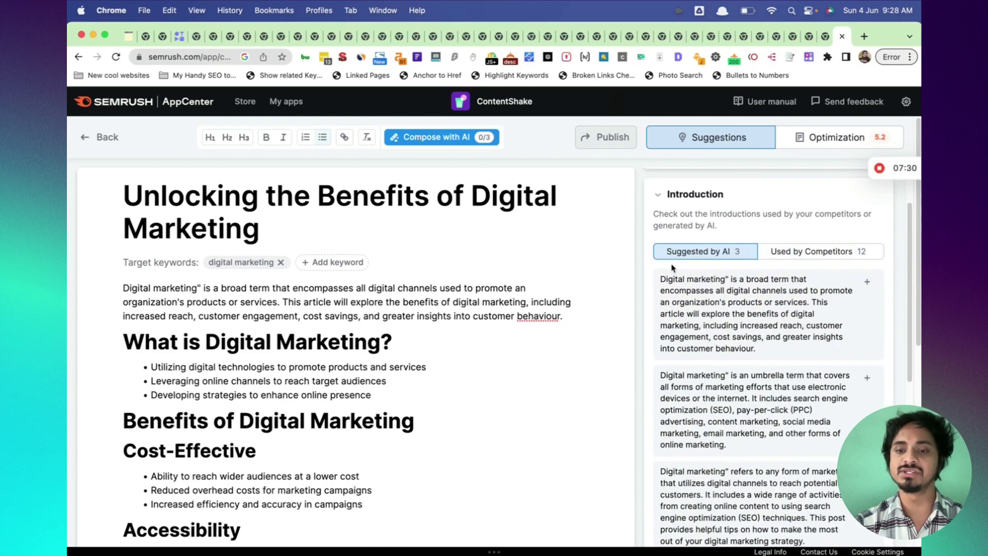
scroll(738, 363, down, 3)
scroll(772, 319, up, 5)
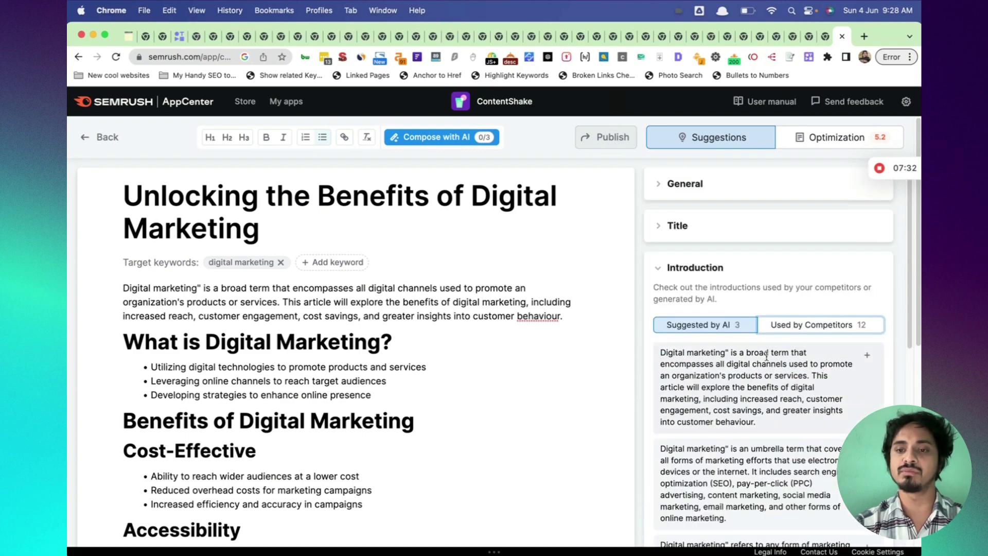
click(661, 272)
click(724, 313)
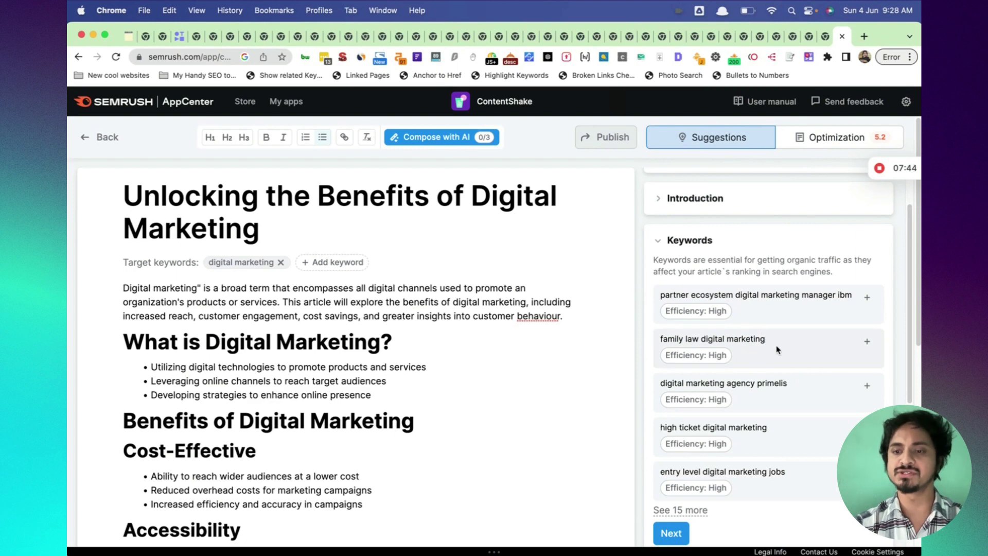
scroll(777, 350, down, 5)
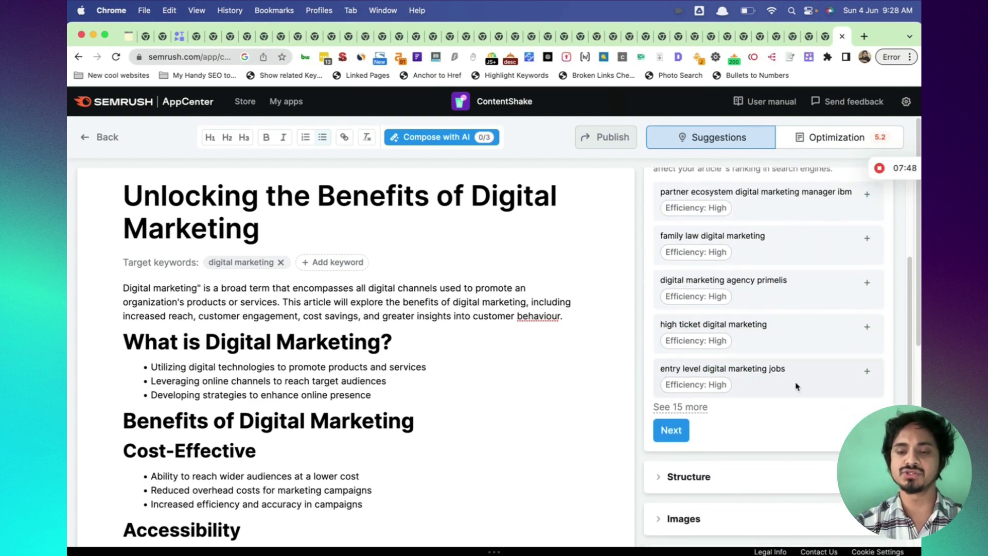
scroll(762, 329, up, 4)
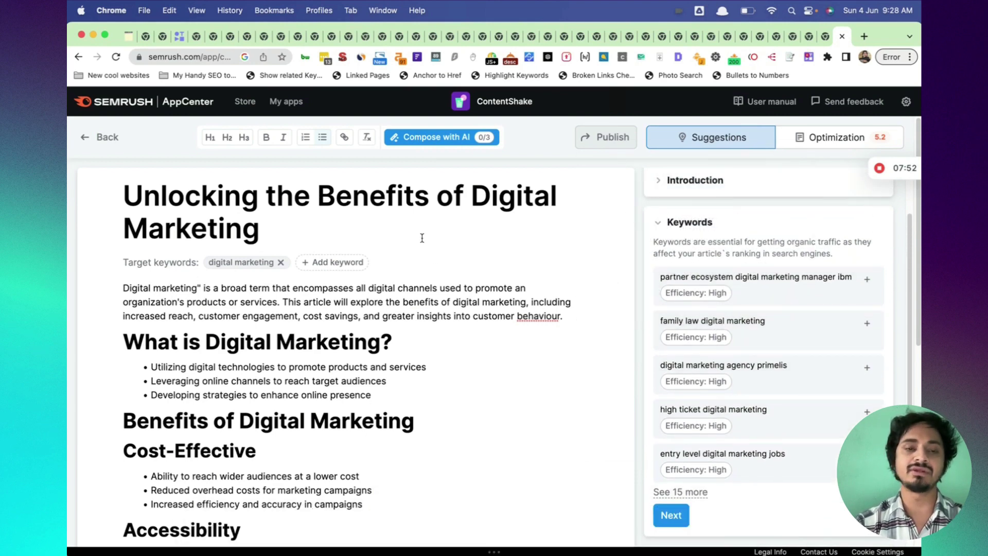
click(657, 227)
Expand Structure, browse its Used by Competitors and Questions tabs, and return to the AI heading outline.
click(696, 268)
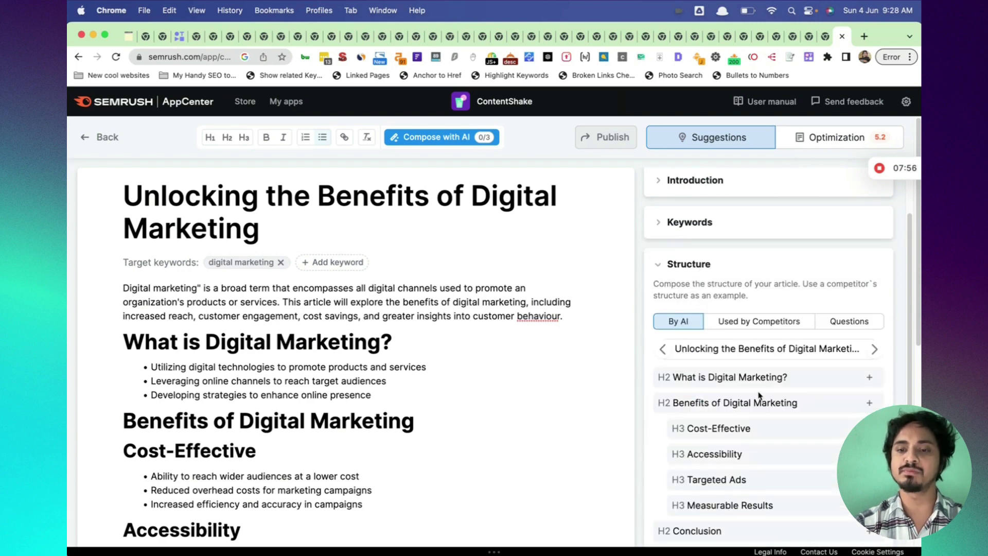
scroll(759, 396, down, 3)
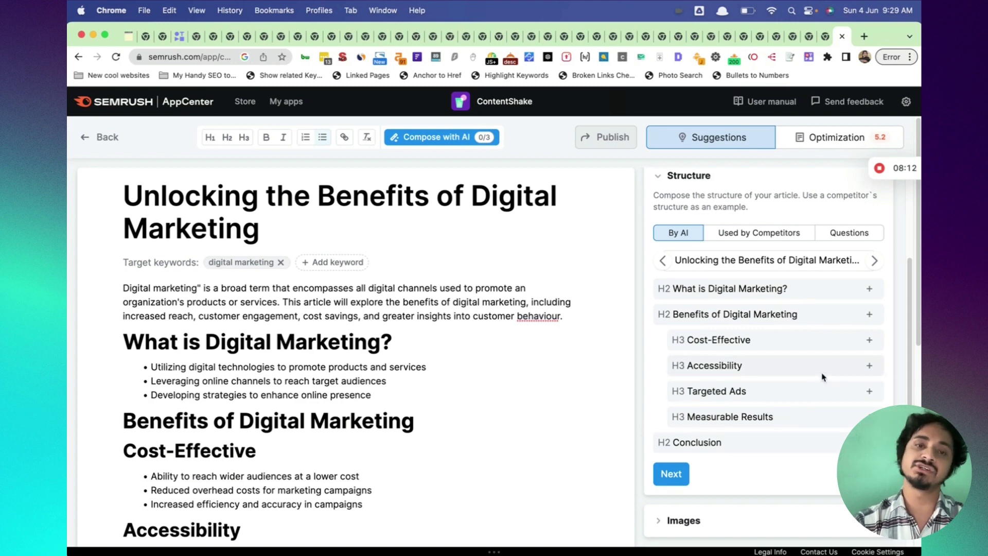
click(756, 236)
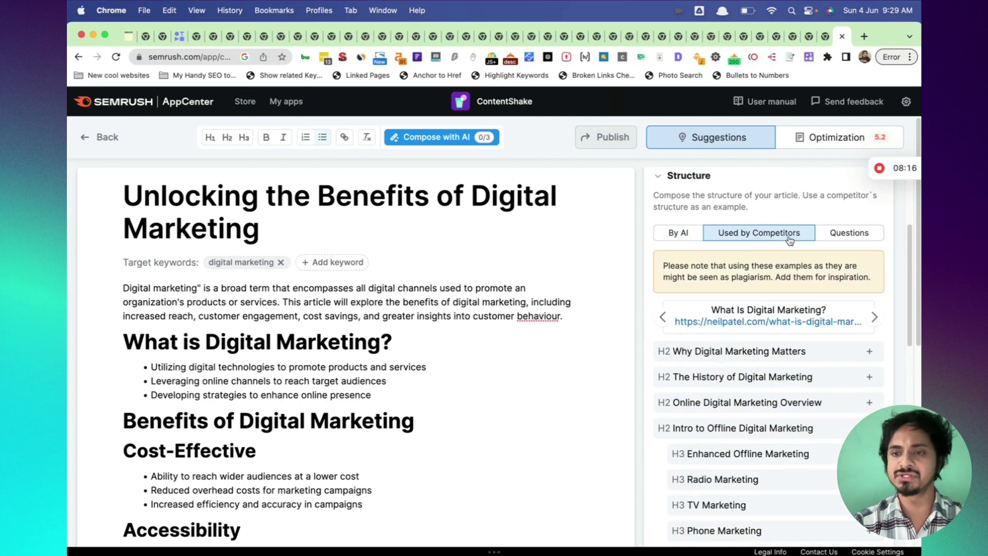
click(845, 234)
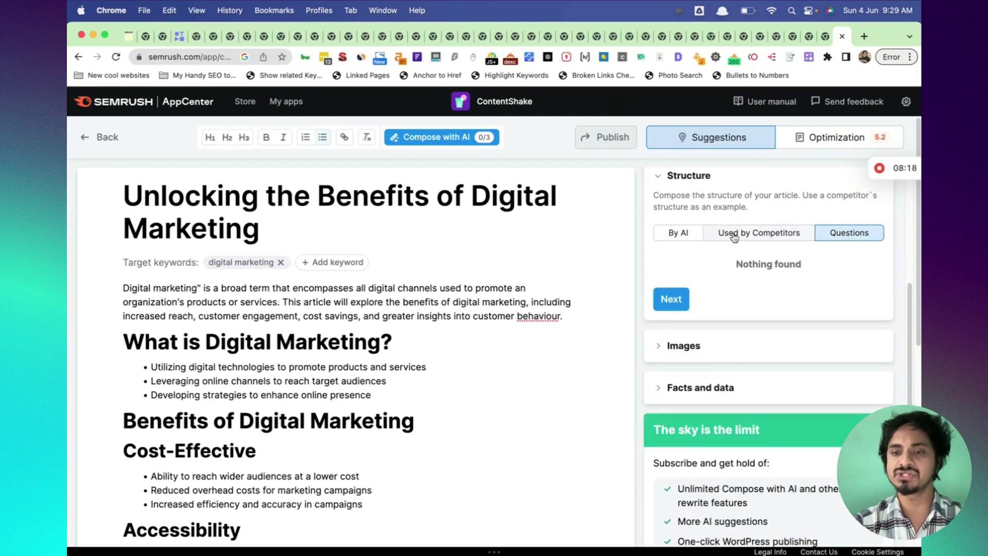
click(669, 234)
scroll(721, 379, down, 5)
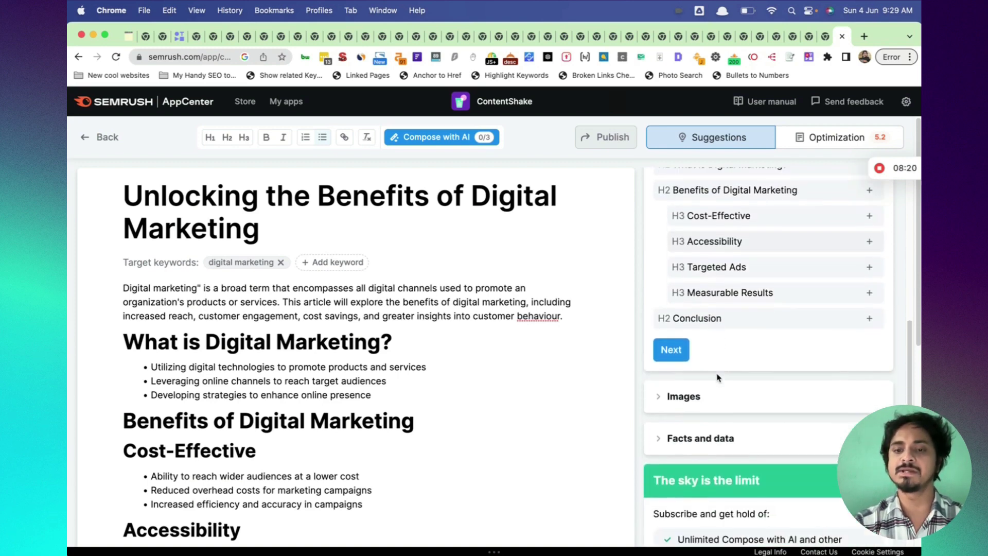
Browse the By Unsplash and Used by Competitors image suggestions, then collapse the Images section.
click(681, 367)
scroll(680, 370, down, 5)
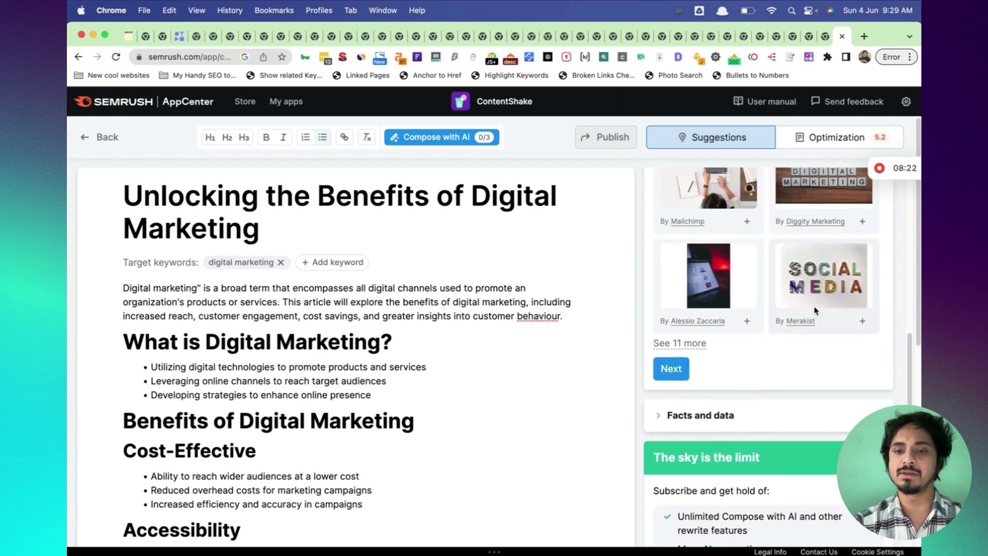
scroll(700, 288, up, 3)
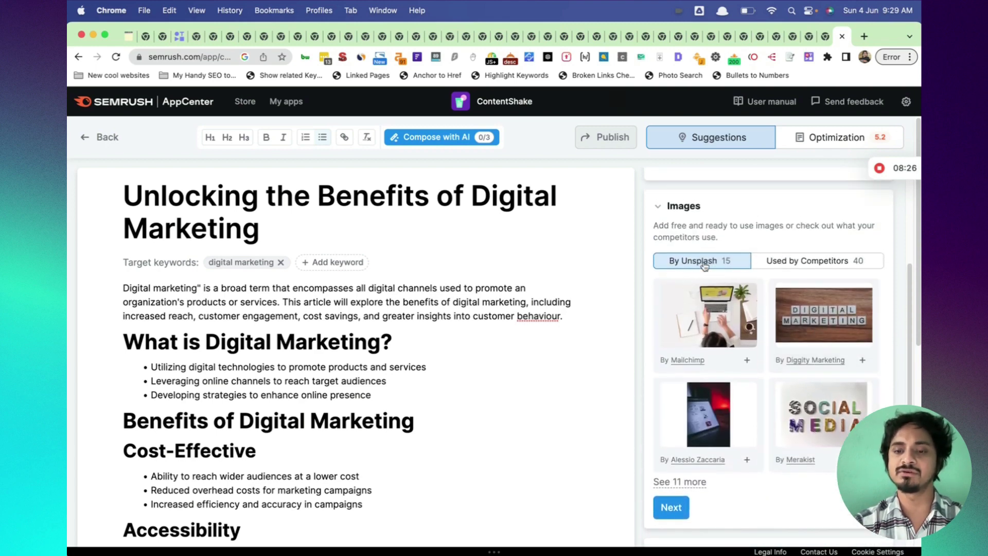
click(803, 264)
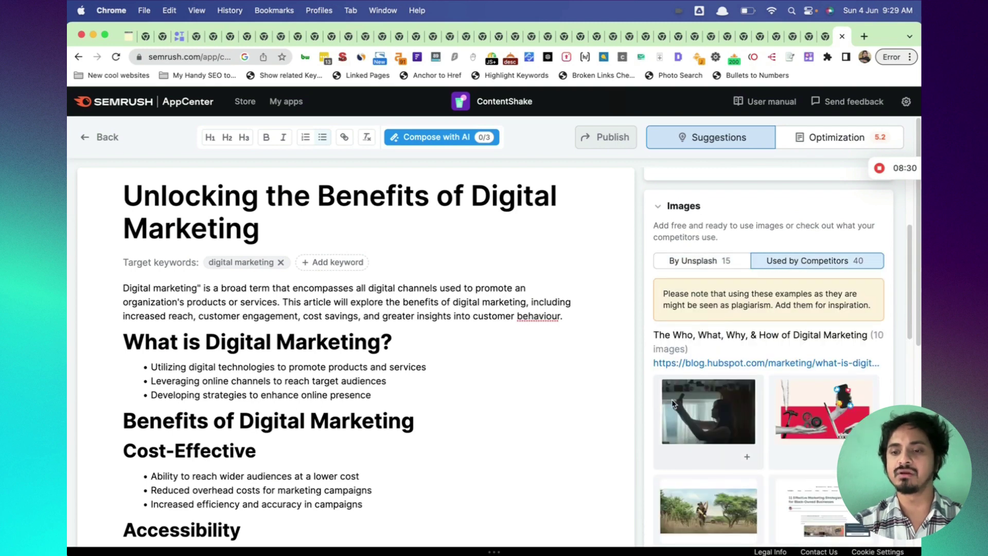
click(699, 260)
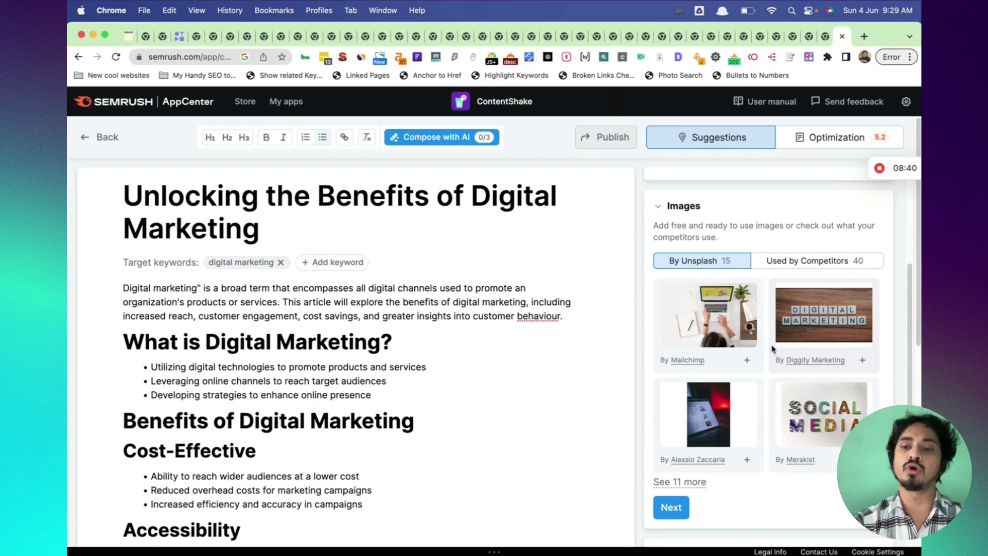
click(662, 212)
scroll(736, 332, down, 3)
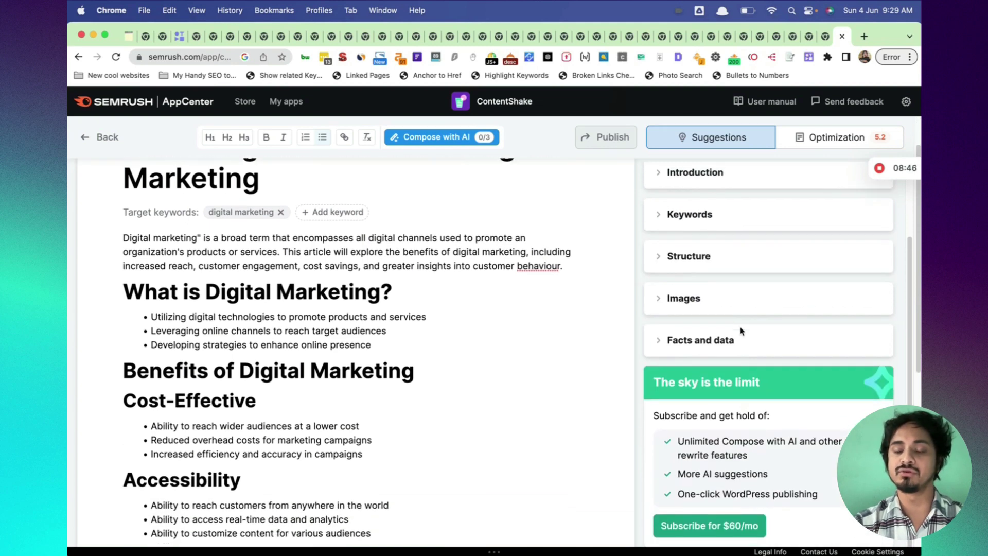
click(664, 343)
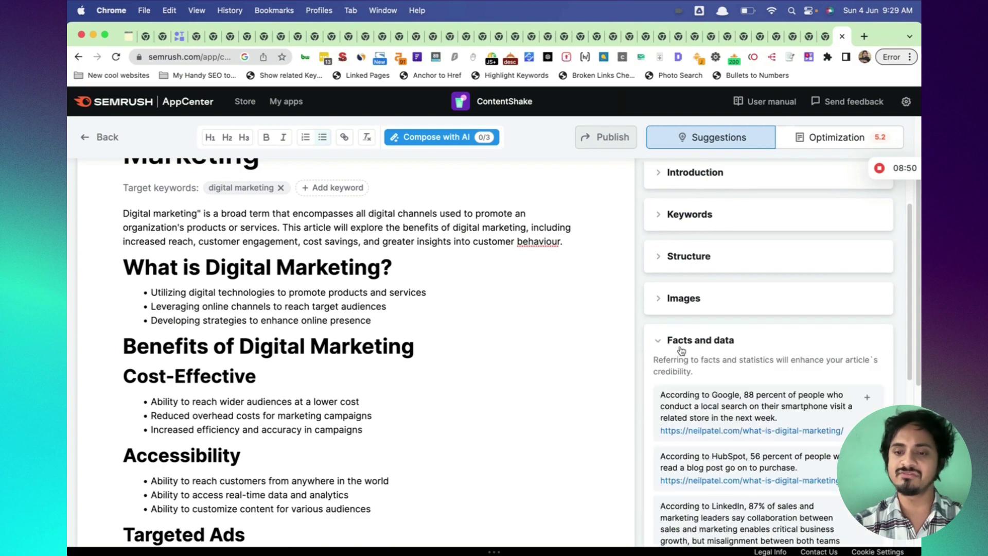
scroll(778, 356, down, 5)
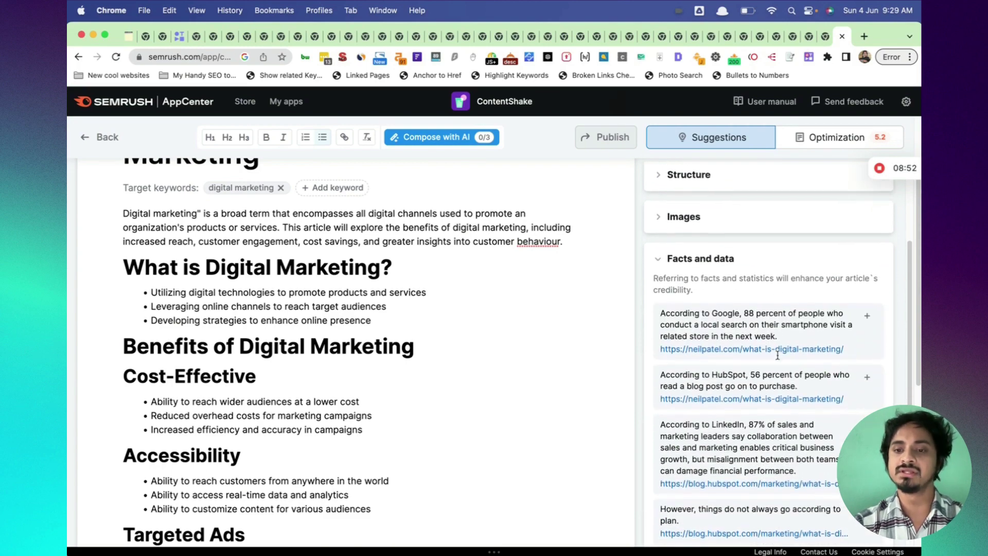
scroll(778, 358, down, 5)
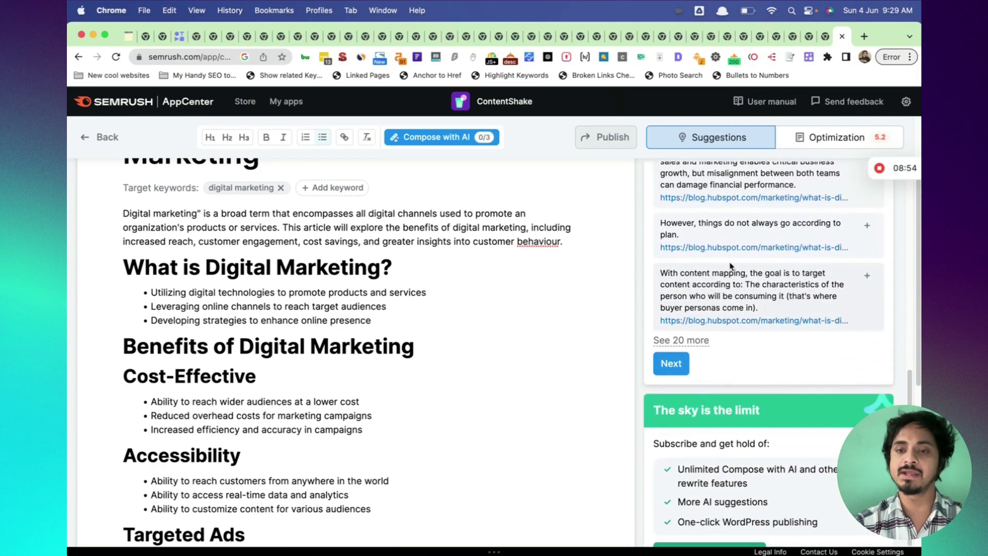
scroll(741, 263, up, 10)
scroll(732, 267, up, 2)
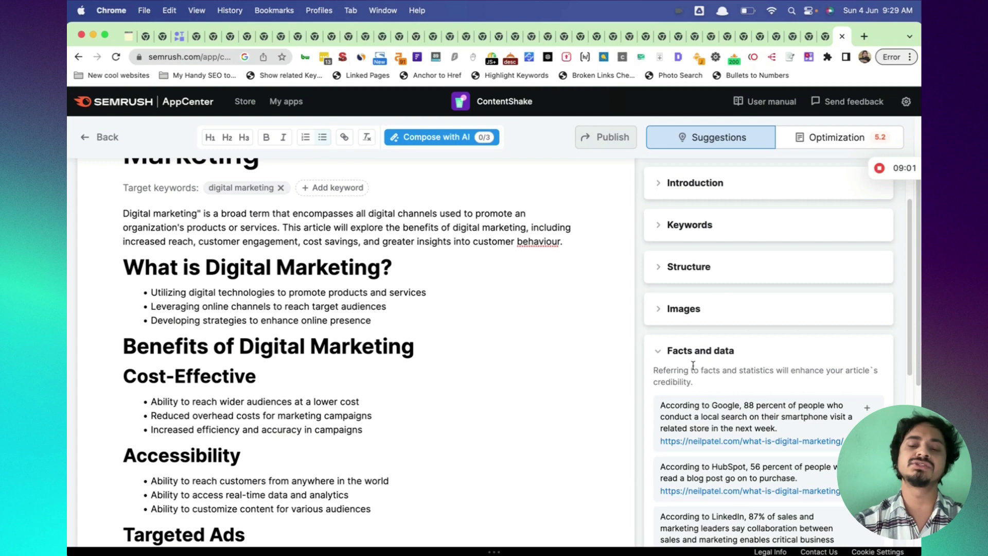
scroll(694, 366, down, 3)
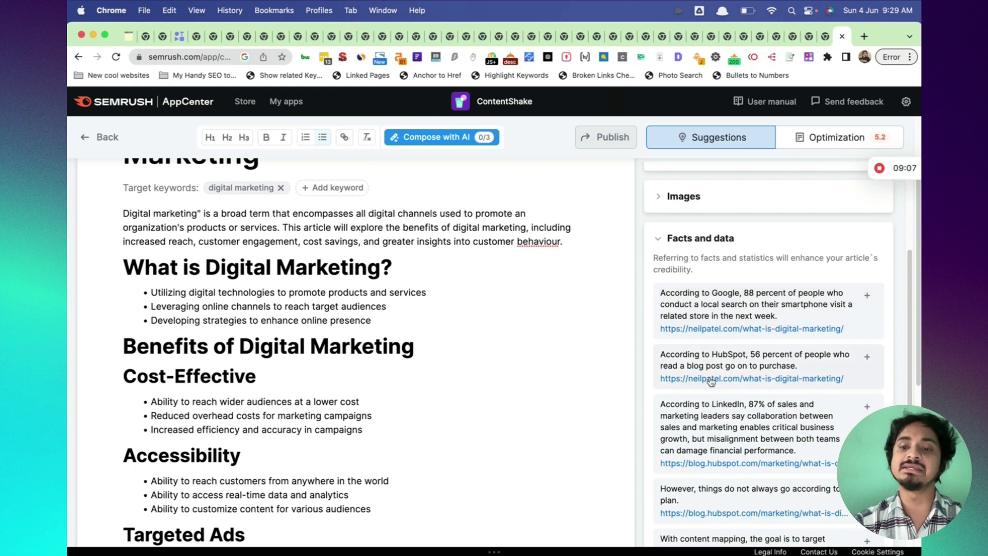
scroll(778, 419, down, 5)
scroll(778, 419, up, 4)
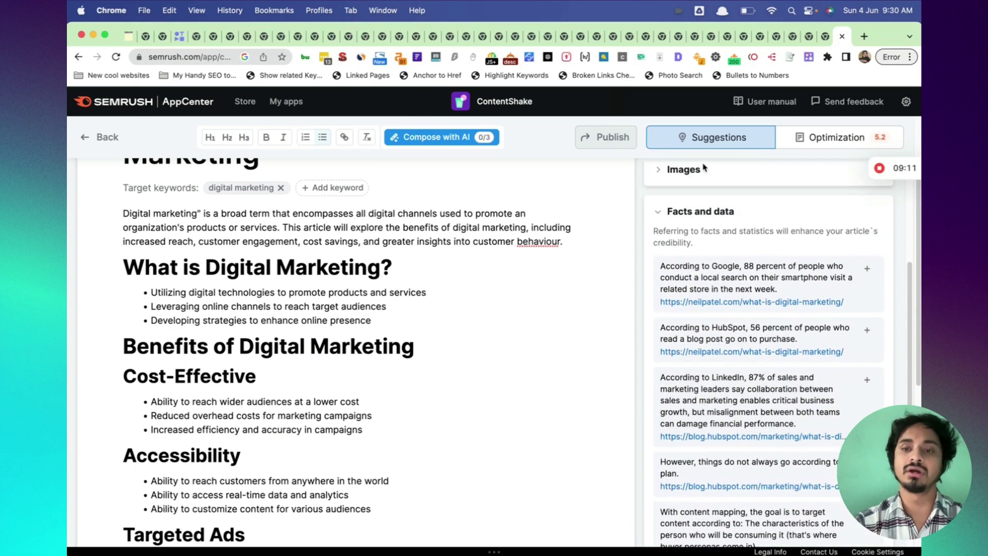
click(661, 212)
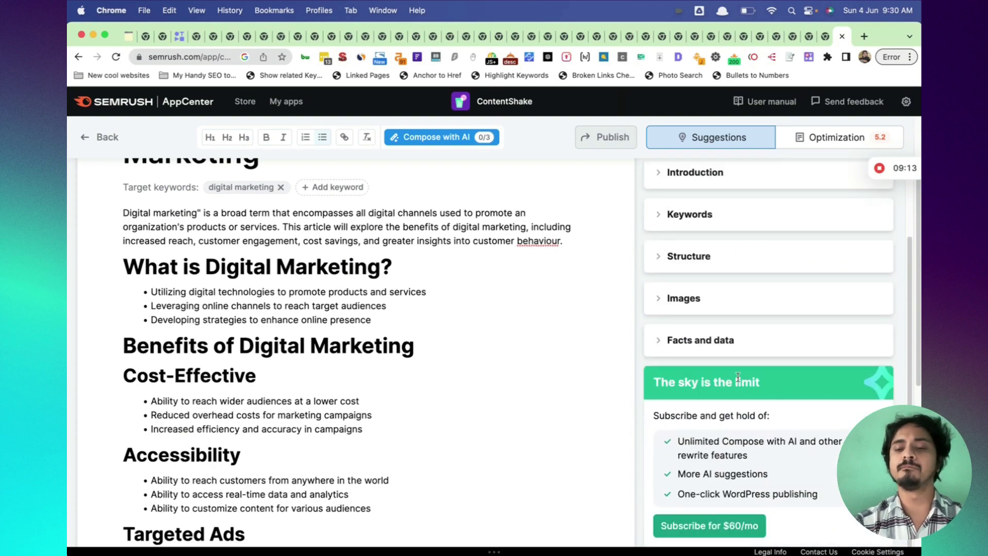
scroll(736, 309, up, 2)
scroll(747, 242, down, 5)
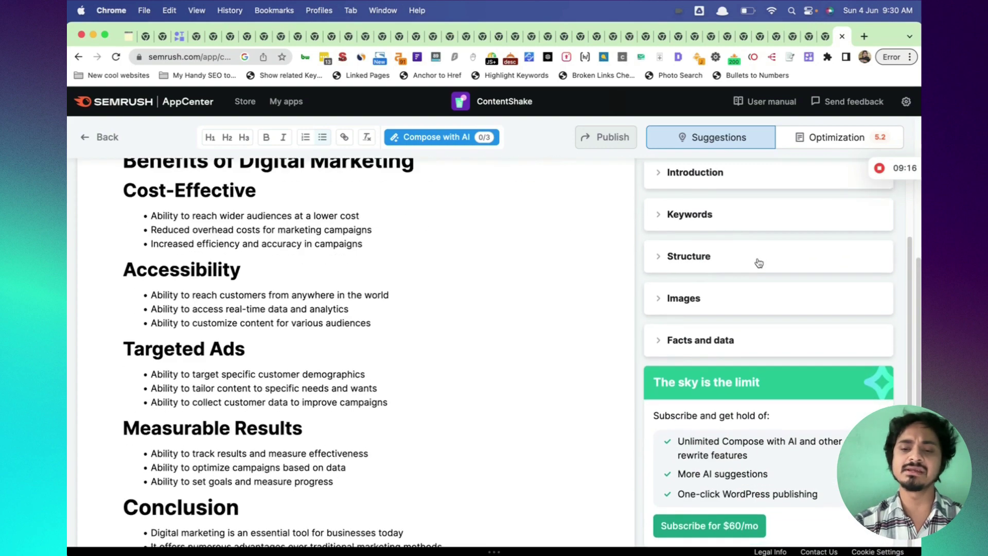
scroll(469, 273, up, 6)
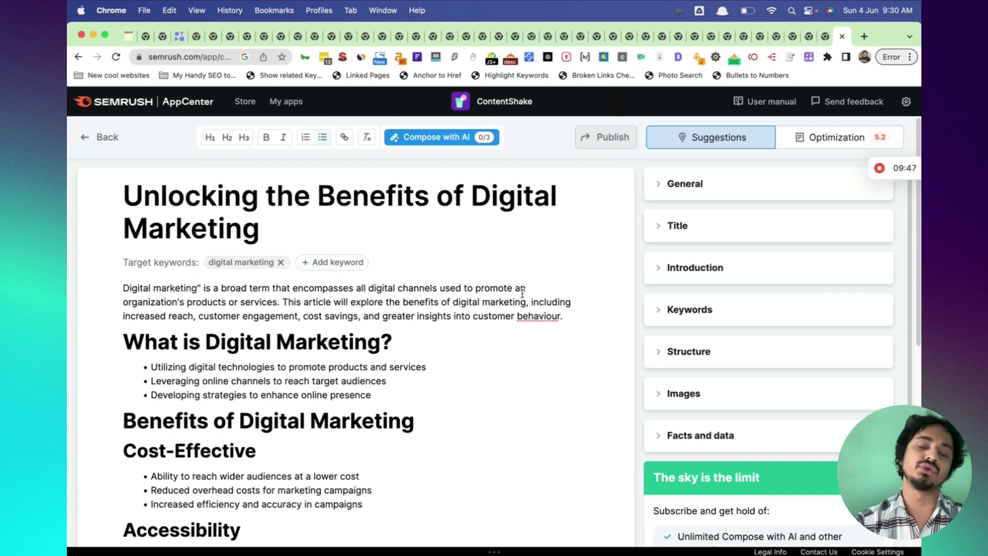
Show the Optimization panel with the Mediocre 5.2/10 score, 18.2 readability and 197/1,500 words.
click(822, 144)
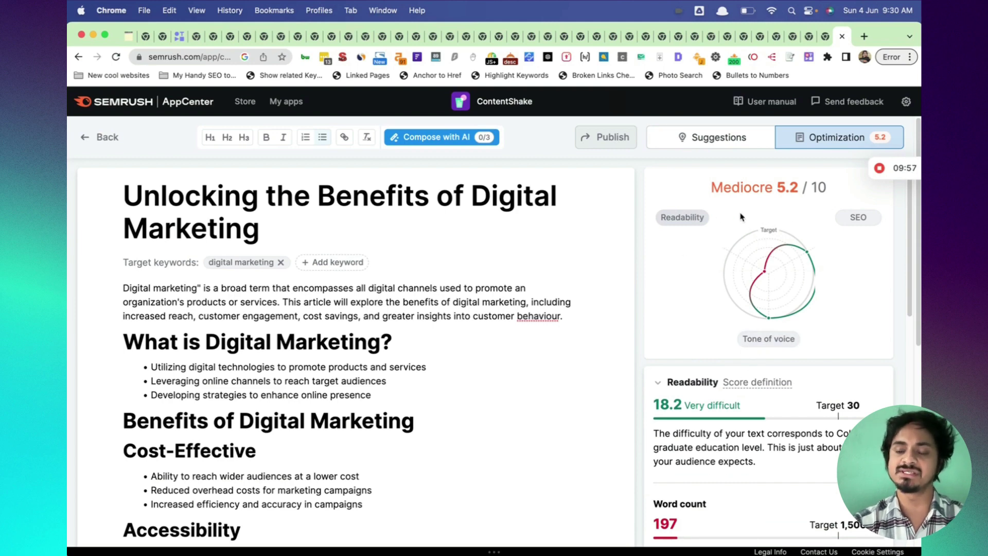
mouse_move(789, 196)
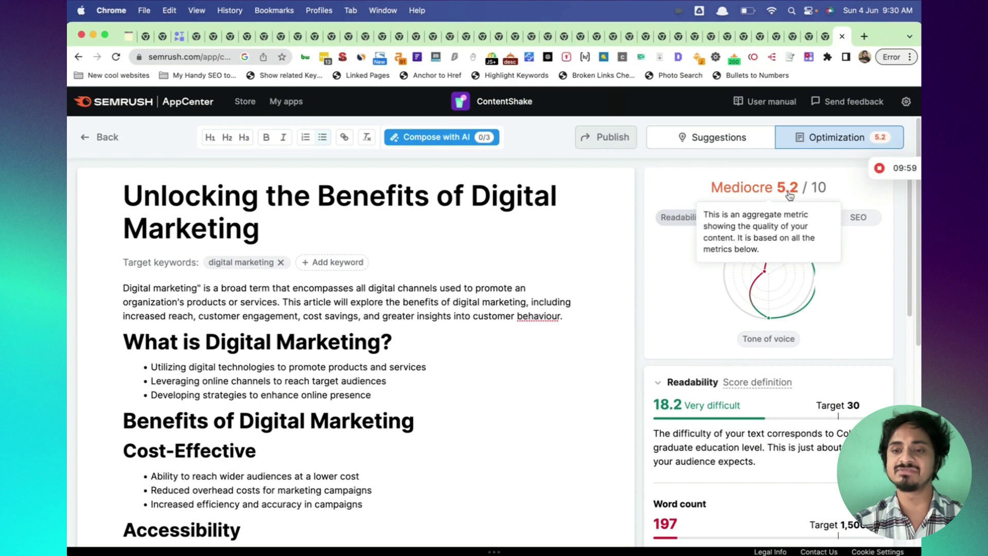
scroll(777, 278, down, 3)
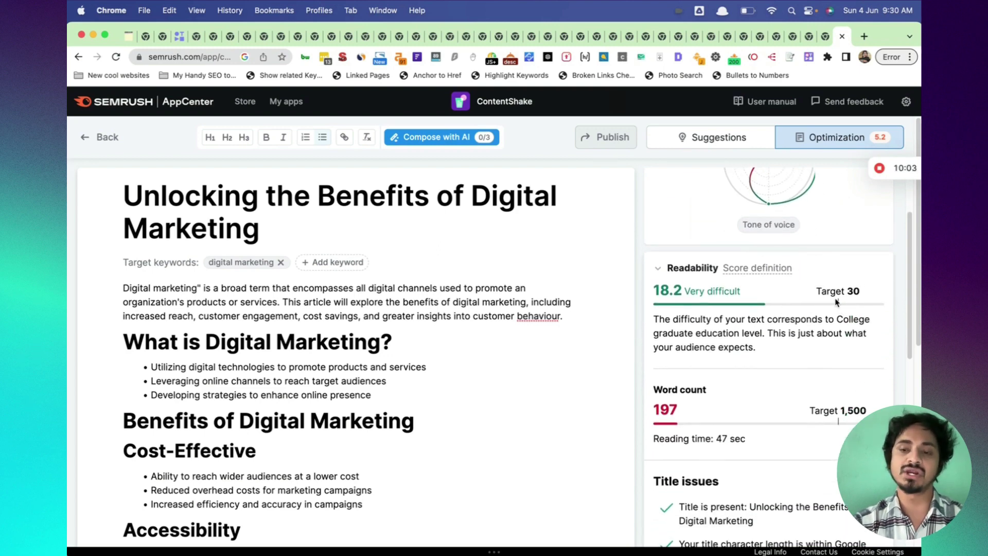
Select the words 'greater insights into customer' in the intro near the What is Digital Marketing? heading.
click(308, 332)
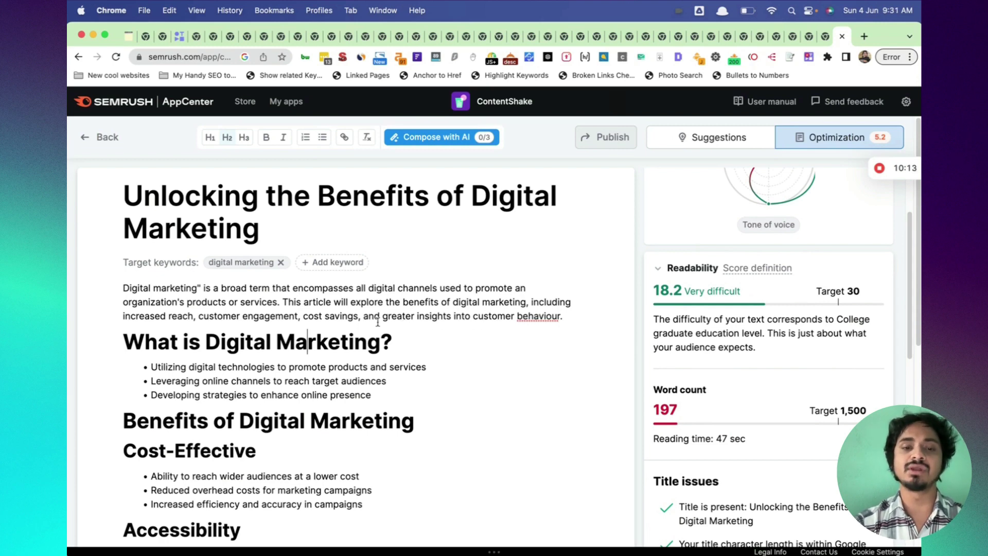
drag(382, 317, 499, 319)
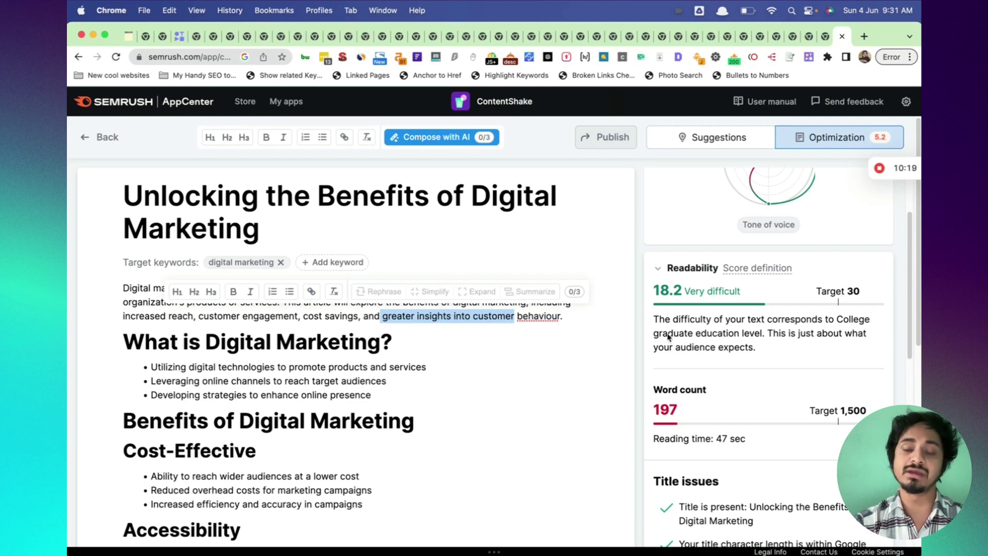
scroll(725, 370, down, 2)
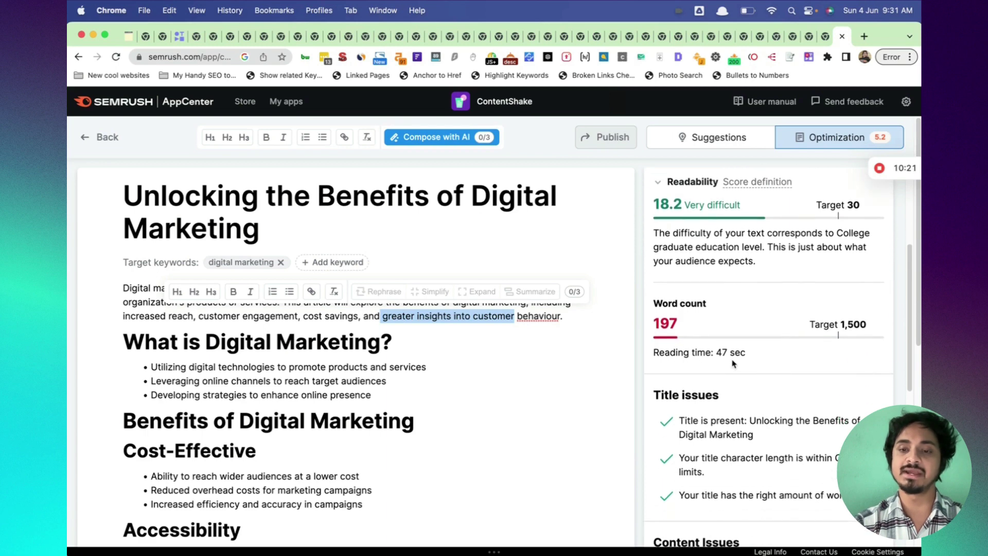
scroll(795, 343, down, 3)
scroll(795, 344, up, 3)
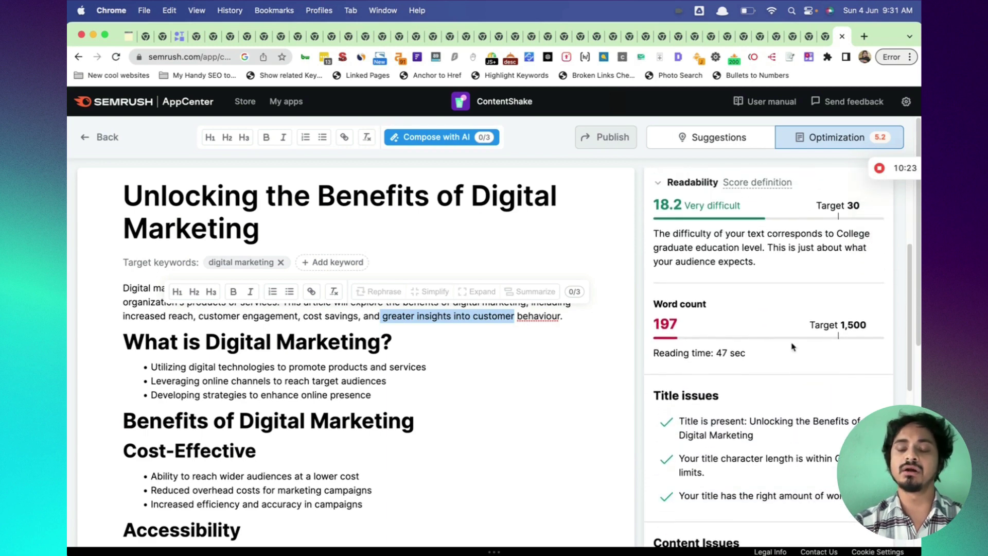
scroll(759, 260, up, 3)
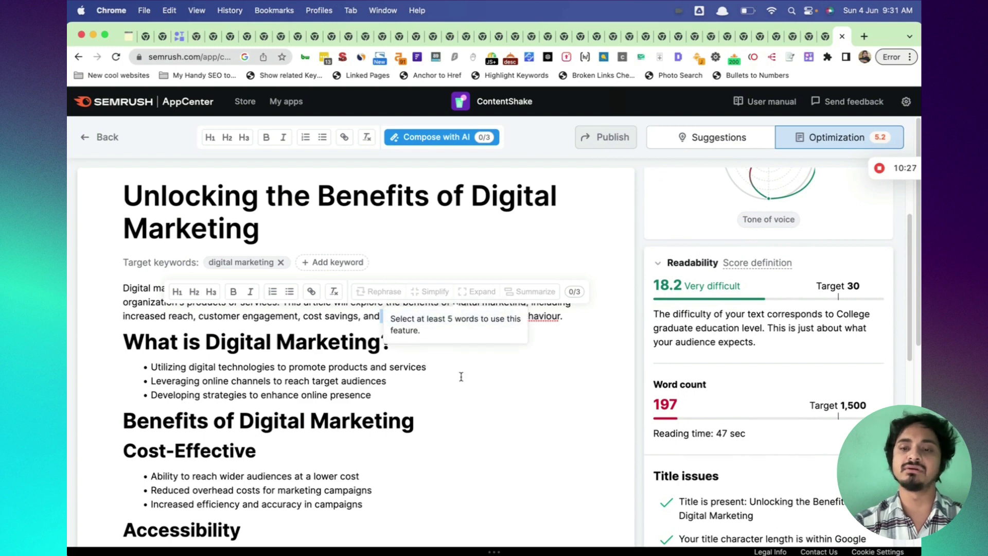
Simplify the opening paragraph with AI and replace it with the simplified text.
drag(198, 288, 588, 323)
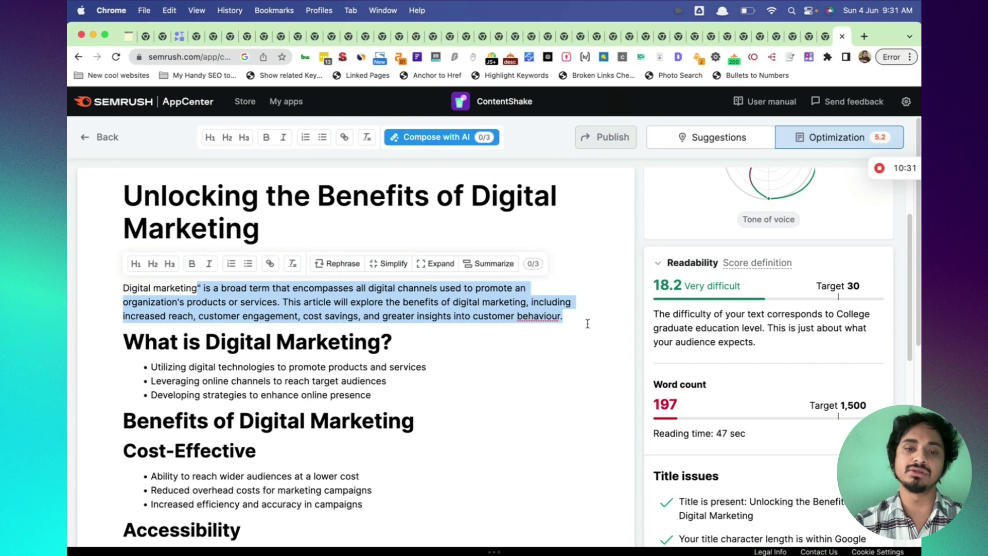
click(390, 265)
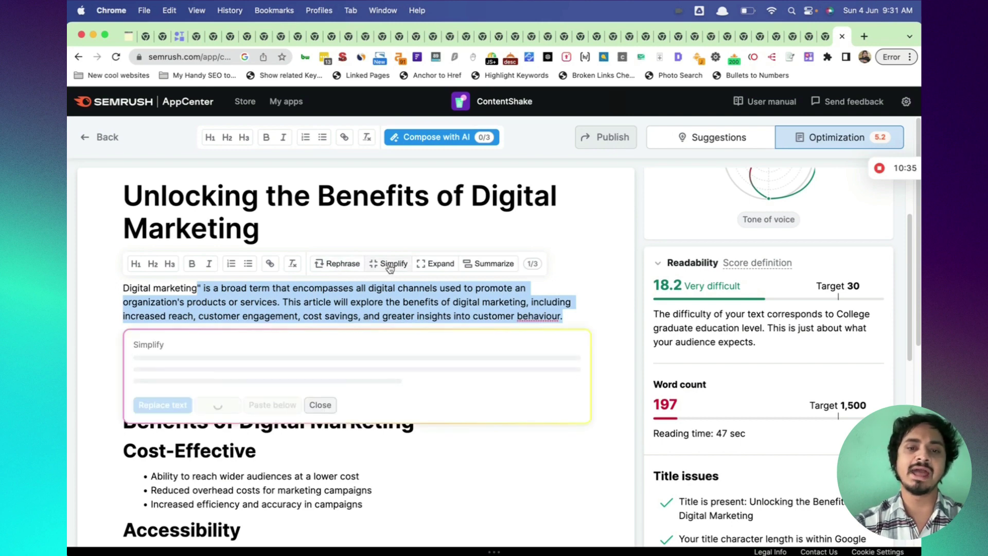
click(162, 405)
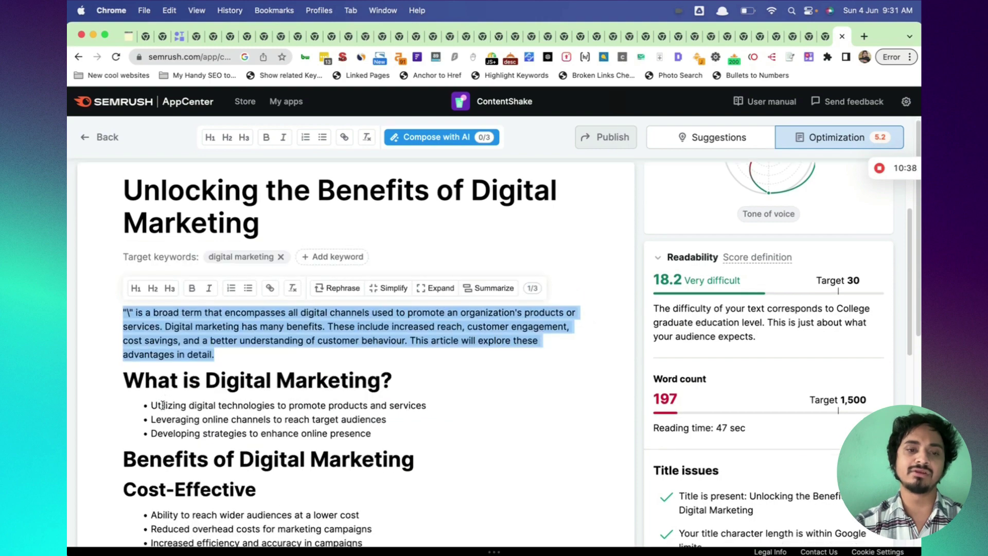
AI-expand the whole opening paragraph into text naming SEO, SMM and PPC, replacing the original.
drag(245, 314, 119, 287)
click(226, 323)
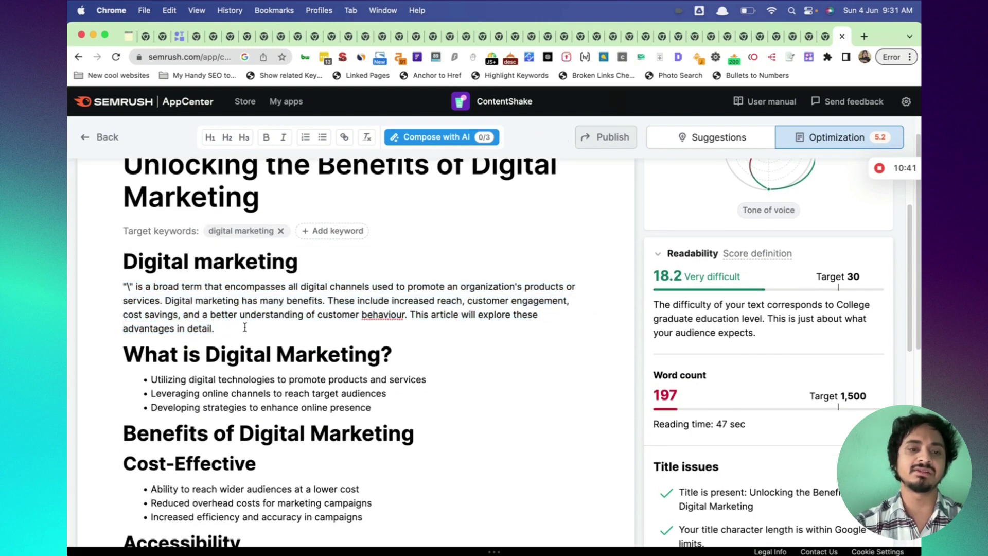
drag(245, 327, 123, 287)
click(438, 264)
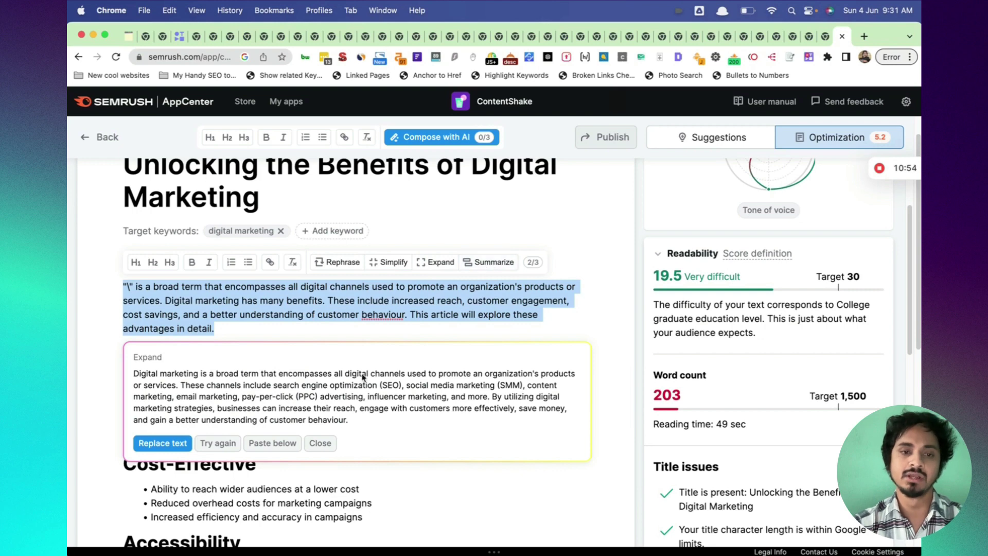
click(161, 444)
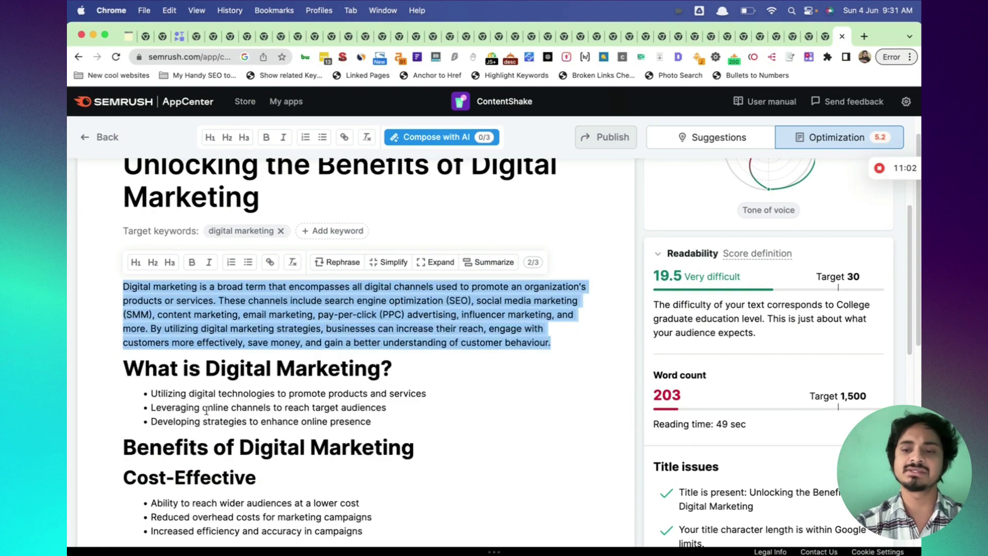
click(450, 344)
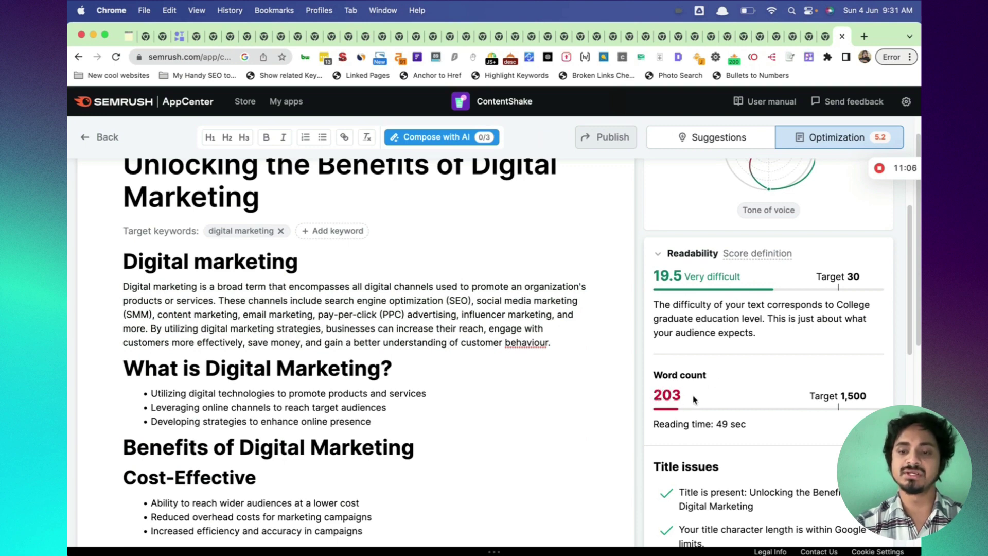
Expand the Tone of voice analysis in the Optimization panel.
scroll(694, 400, down, 5)
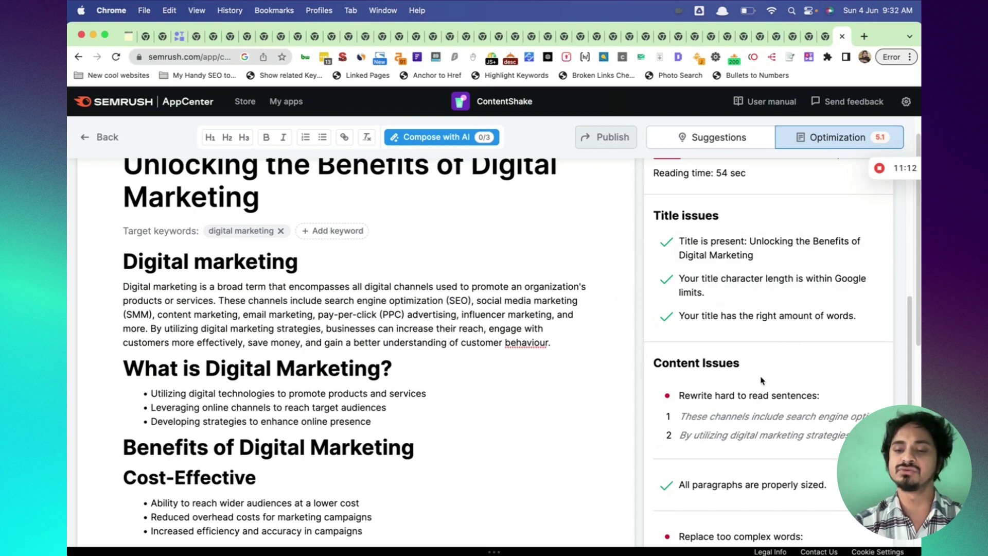
scroll(762, 380, down, 3)
scroll(761, 380, down, 3)
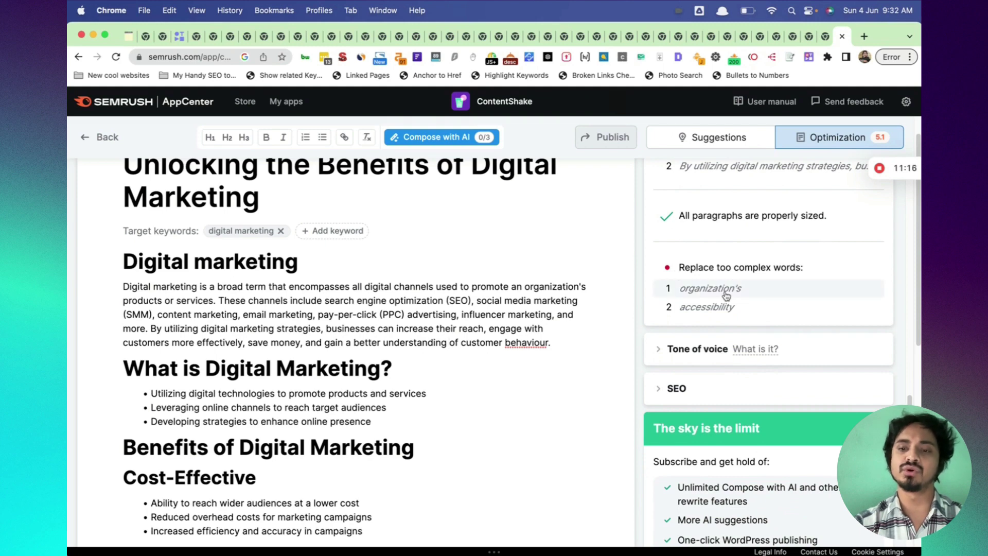
click(664, 349)
scroll(730, 355, up, 2)
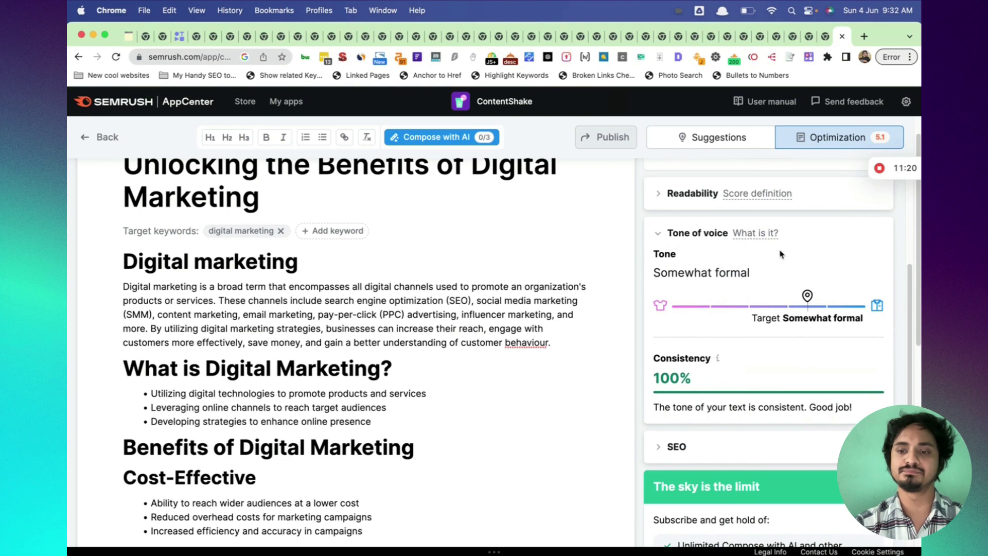
scroll(731, 360, down, 2)
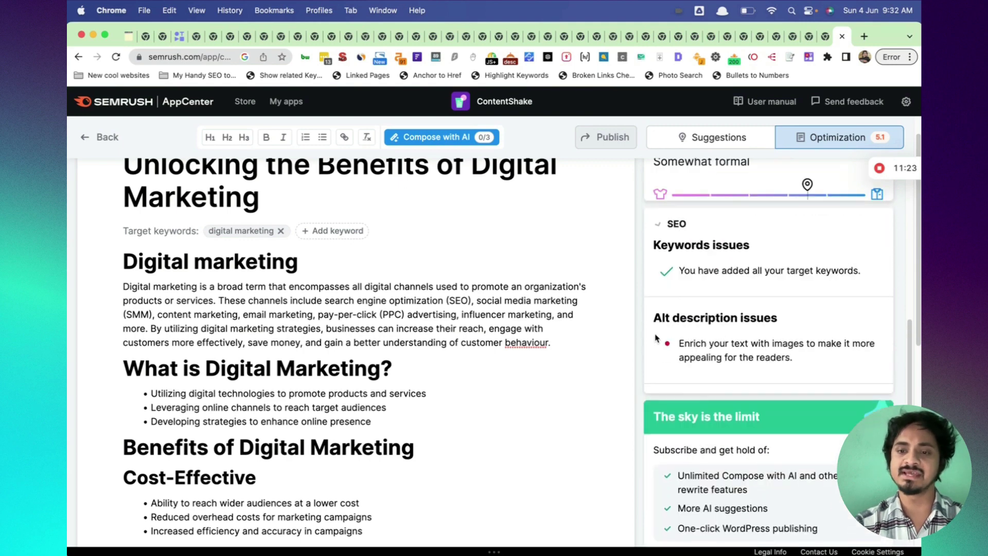
Expand the SEO section and review its target keyword, image and title keyword checks.
click(658, 335)
scroll(733, 235, up, 2)
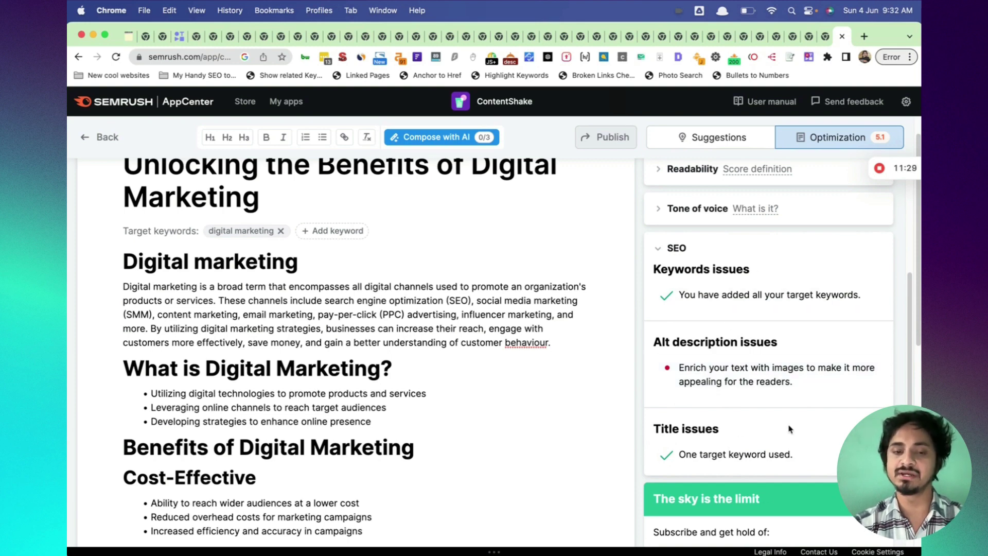
scroll(790, 429, down, 2)
scroll(791, 429, up, 4)
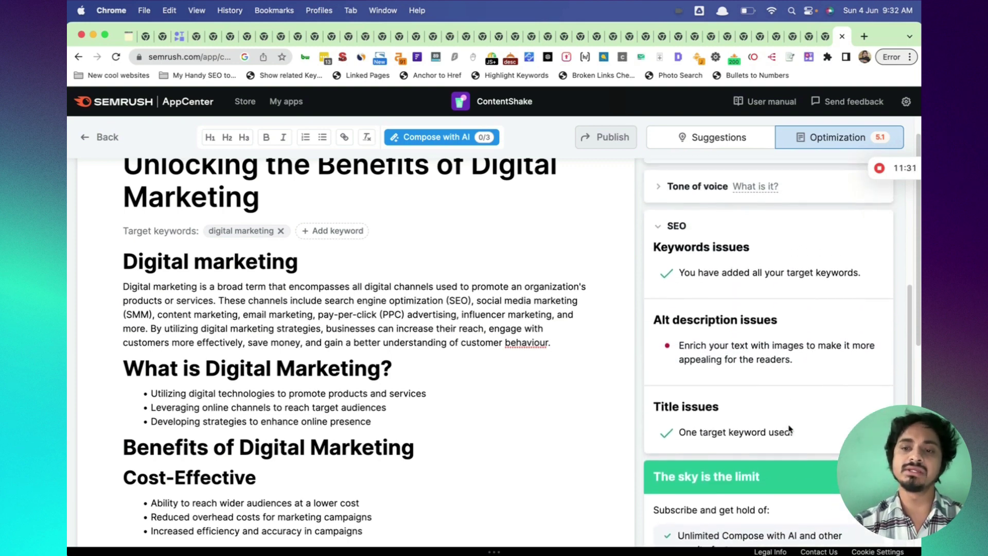
scroll(790, 428, up, 5)
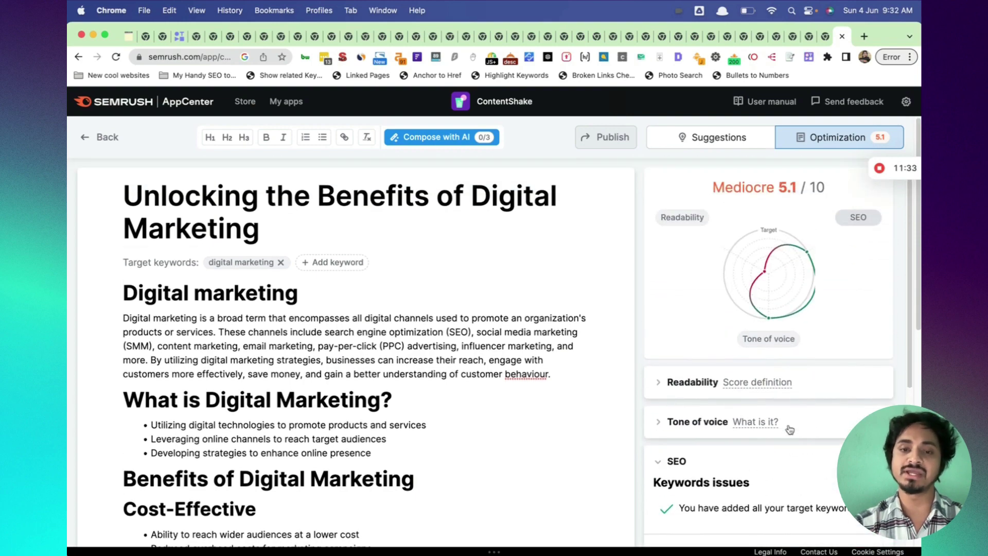
scroll(790, 429, down, 3)
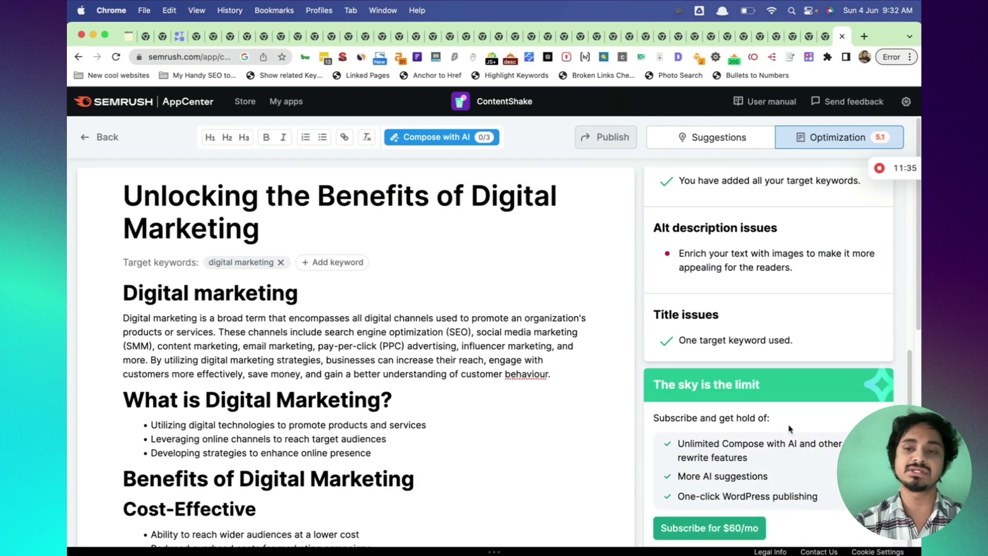
scroll(790, 429, down, 2)
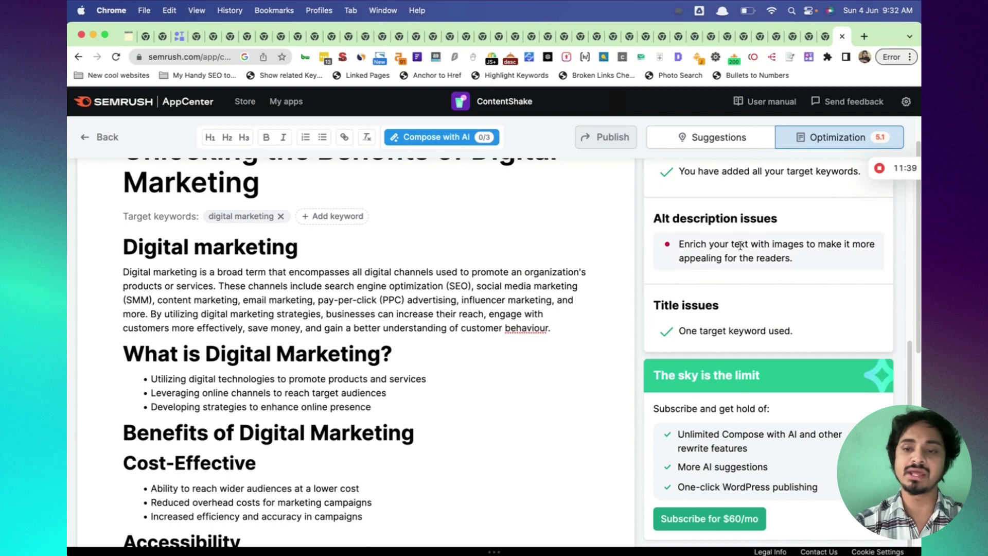
scroll(755, 301, up, 6)
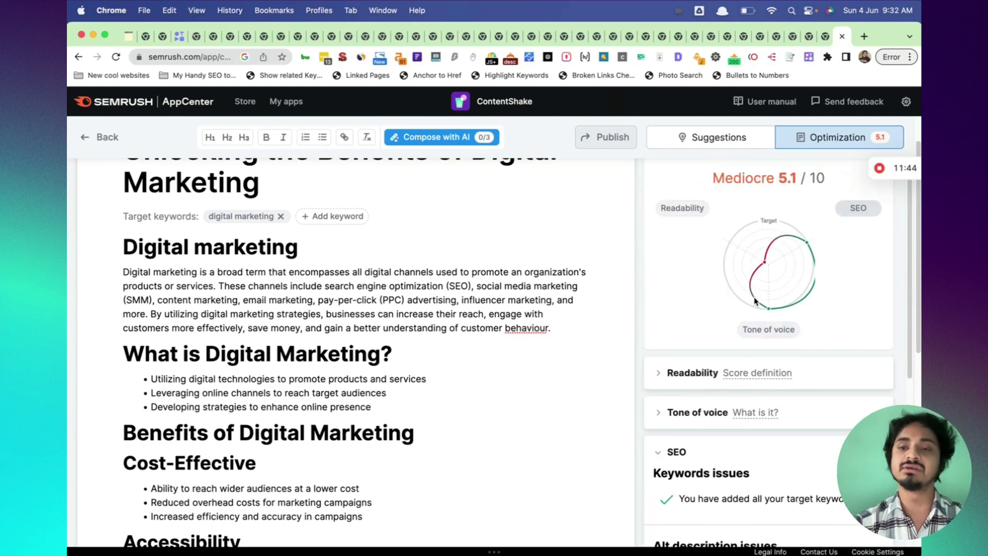
scroll(755, 301, down, 6)
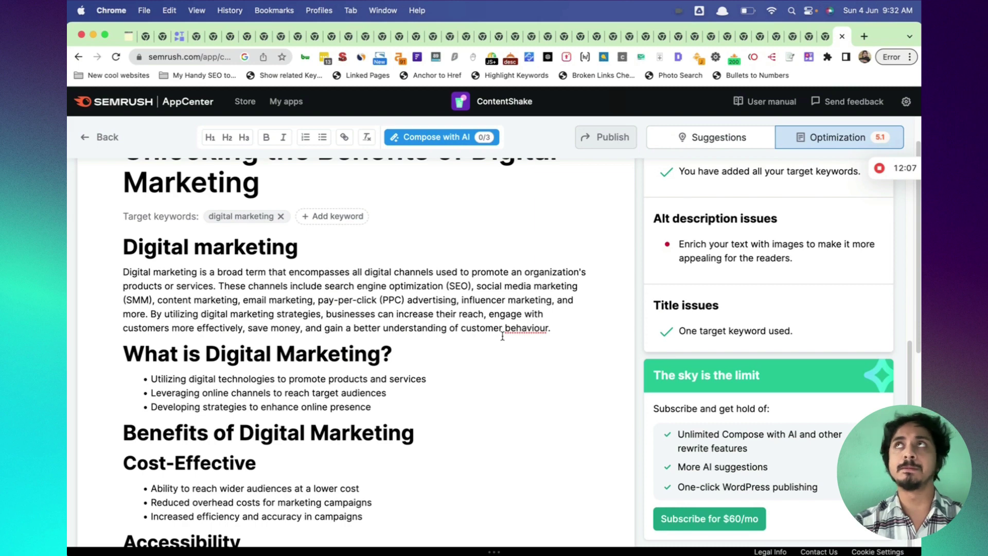
click(864, 36)
Search 'frase pricing' and open the frase.io pricing page.
text(frase pricing)
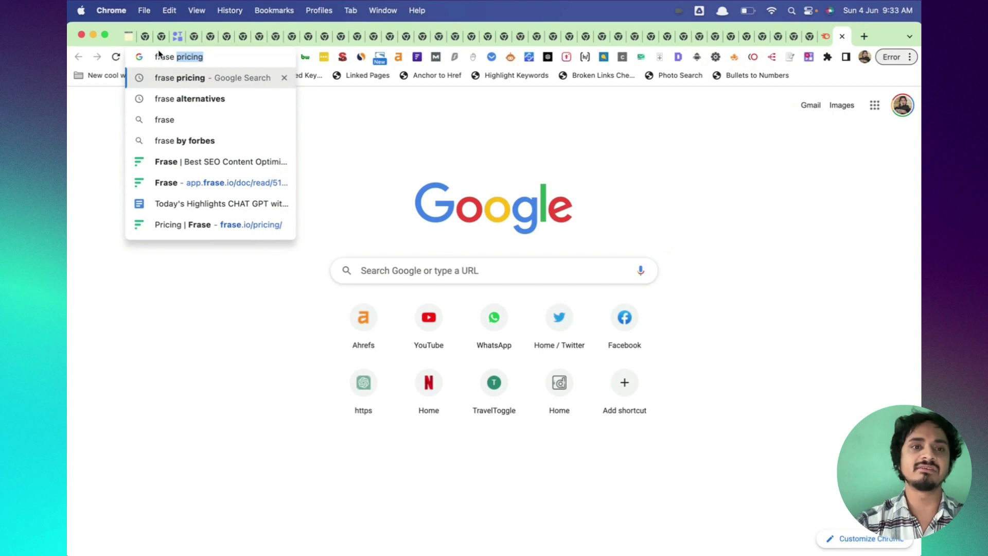
key(Return)
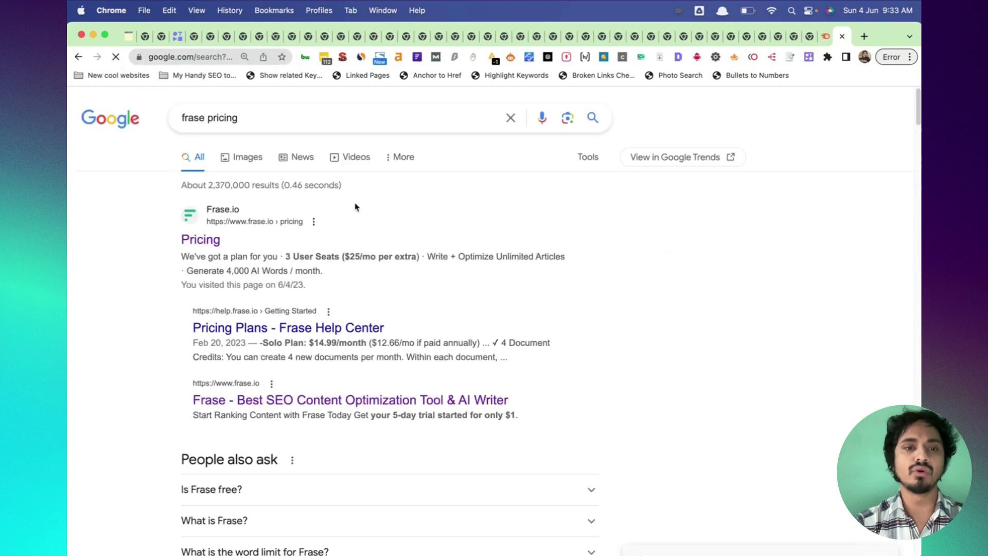
click(201, 239)
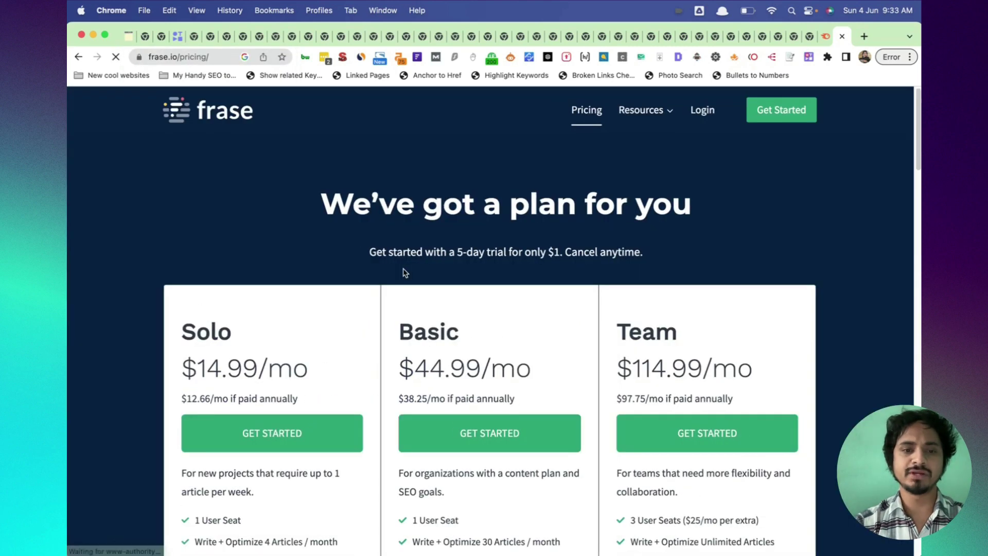
scroll(403, 272, down, 2)
Highlight the Solo plan's $14.99/mo price, 4 articles and 4,000 AI words, then return to ContentShake.
drag(180, 285, 319, 288)
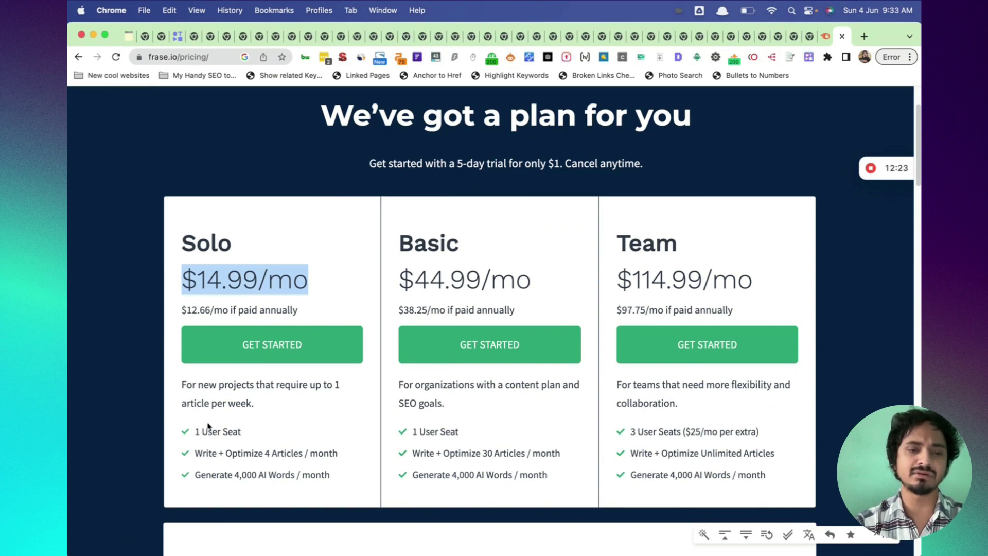
scroll(209, 426, down, 2)
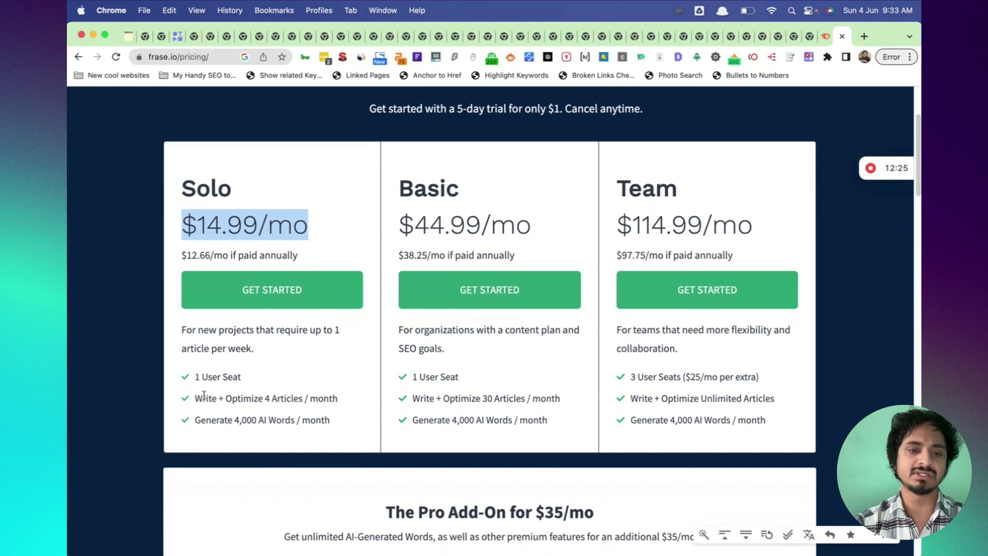
drag(196, 398, 355, 406)
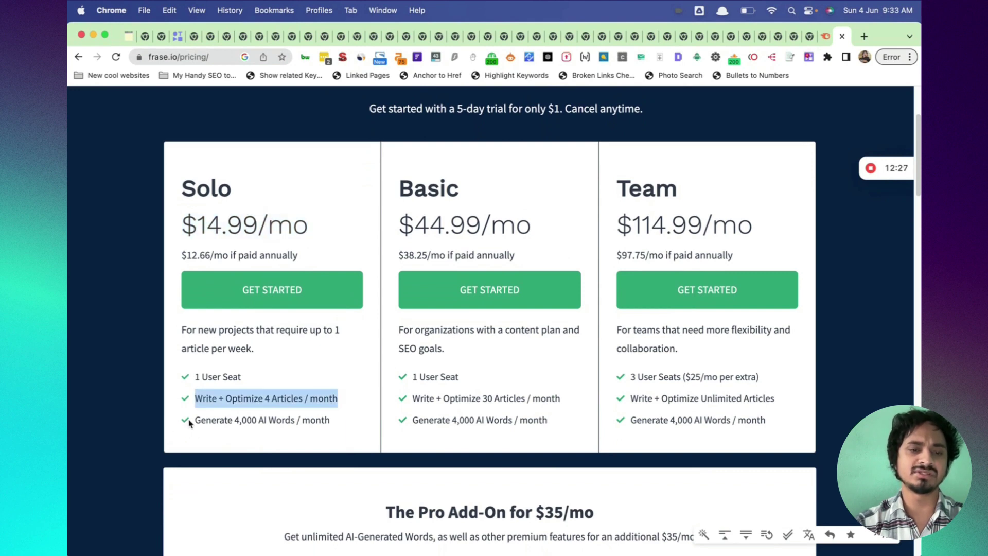
drag(190, 421, 337, 423)
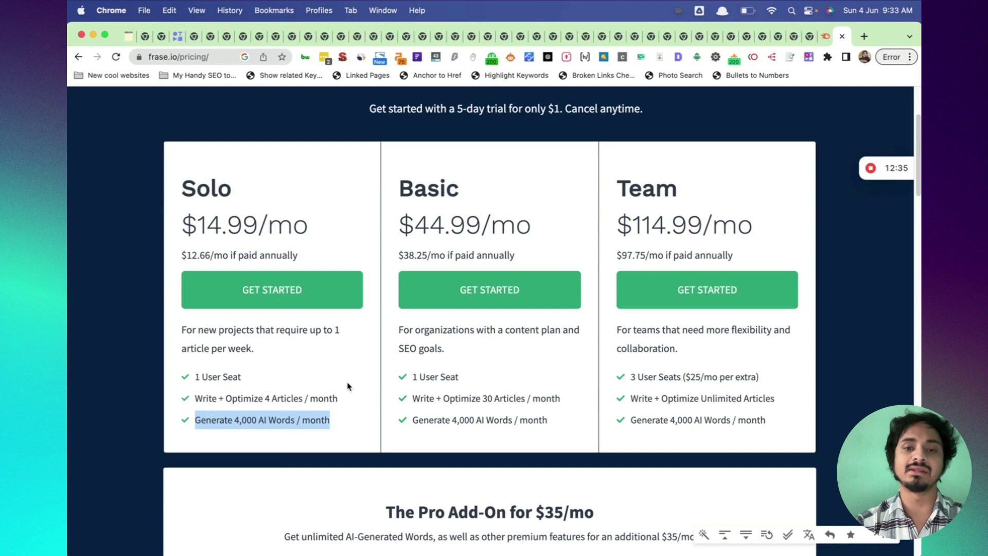
scroll(347, 387, down, 1)
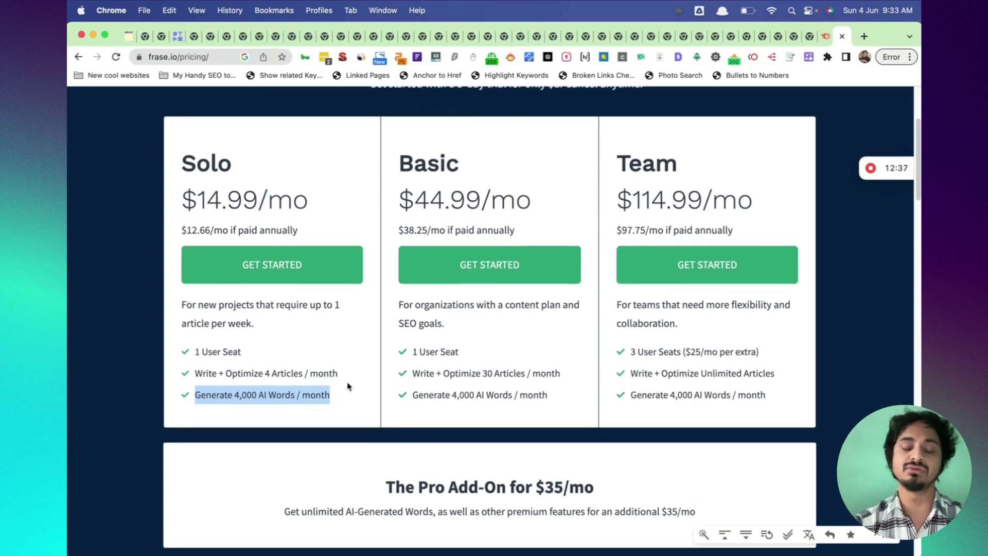
scroll(348, 386, up, 3)
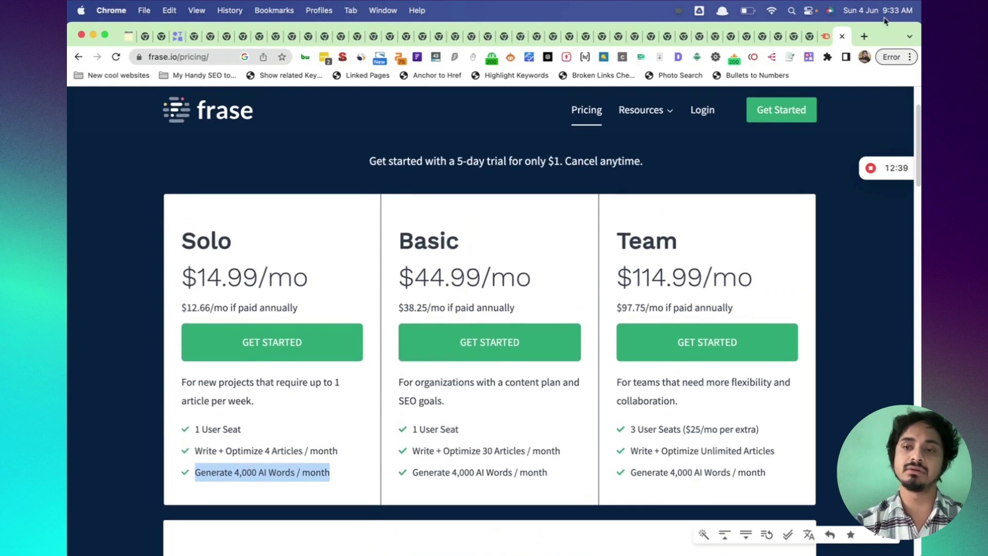
click(825, 34)
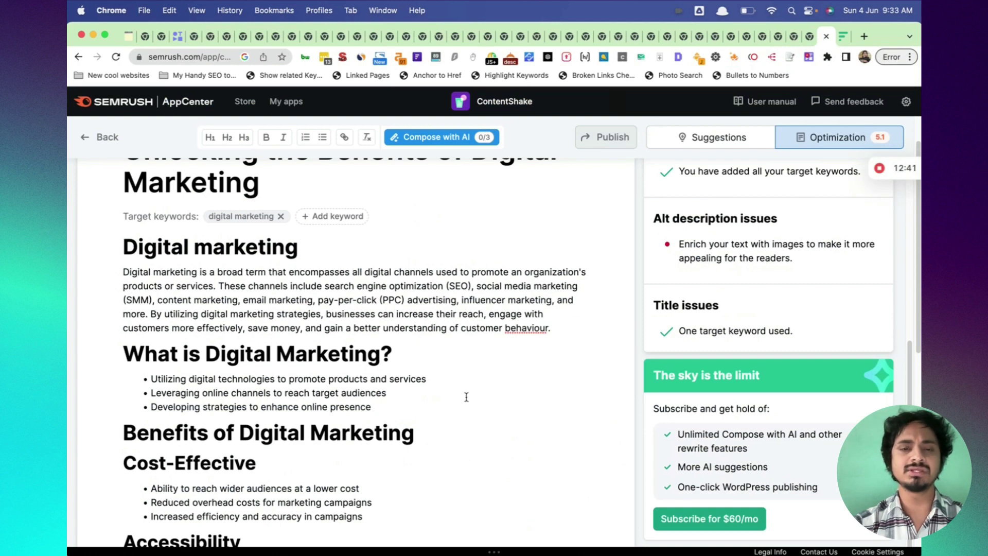
scroll(466, 397, up, 2)
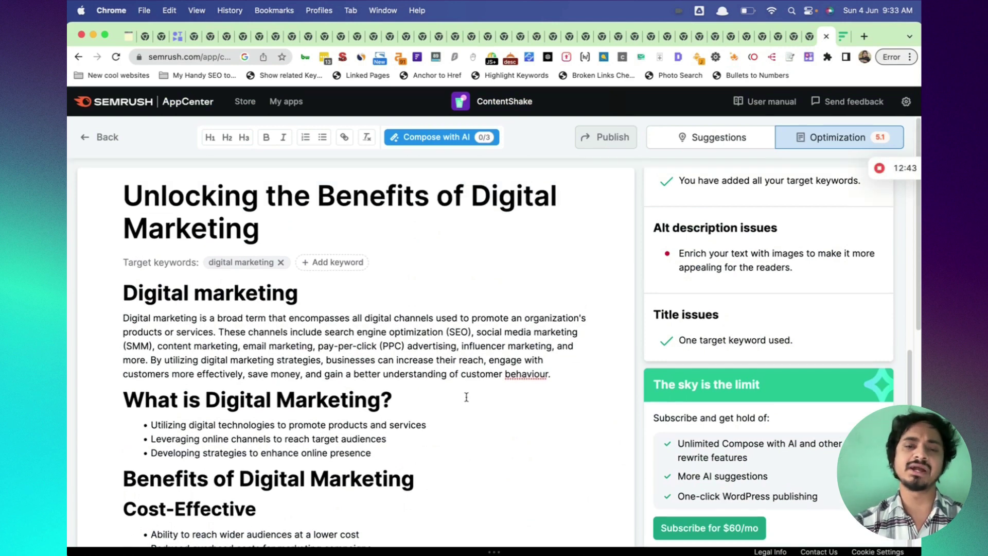